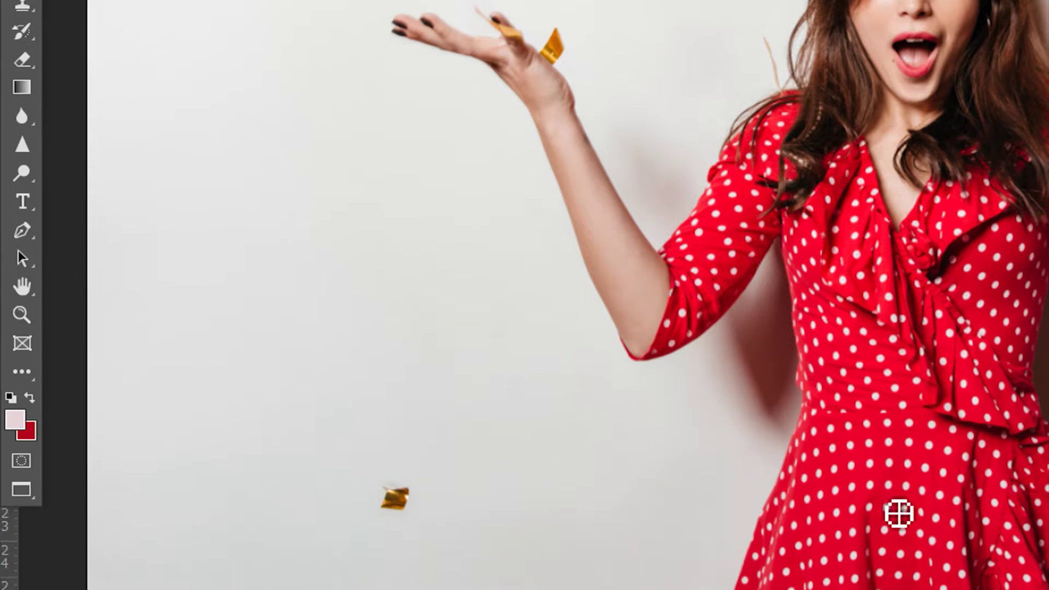
# Quick-select the red dress across the skirt front, the bodice and both sleeves
pyautogui.moveTo(900, 513); pyautogui.dragTo(903, 309)
pyautogui.moveTo(883, 227)
pyautogui.mouseDown()
pyautogui.moveTo(917, 205)
pyautogui.moveTo(910, 148)
pyautogui.moveTo(903, 221)
pyautogui.mouseUp()
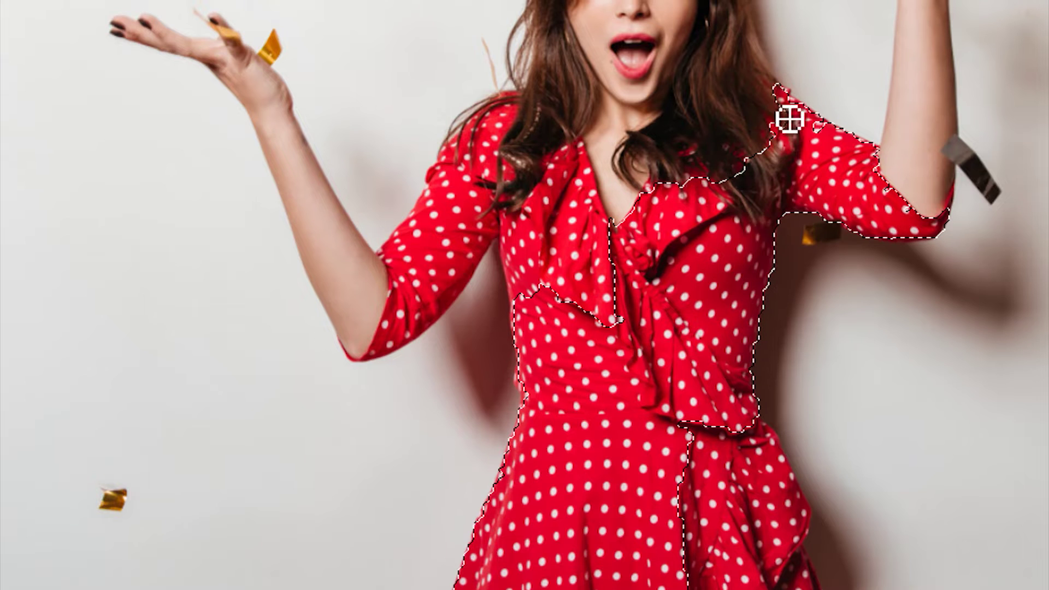
pyautogui.moveTo(628, 295)
pyautogui.mouseDown()
pyautogui.moveTo(598, 283)
pyautogui.moveTo(550, 236)
pyautogui.mouseUp()
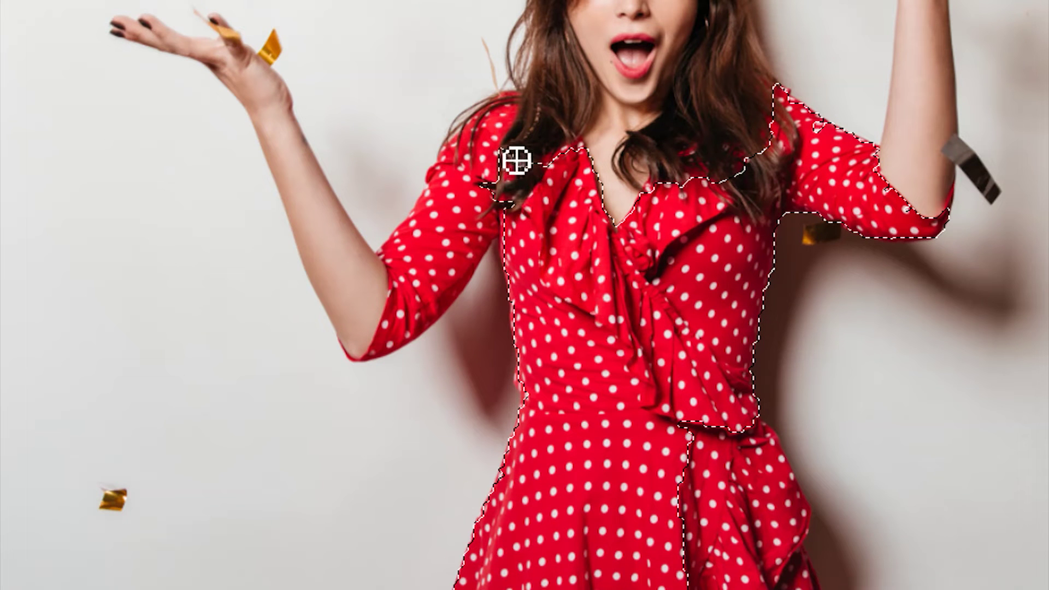
pyautogui.moveTo(488, 177); pyautogui.dragTo(442, 261)
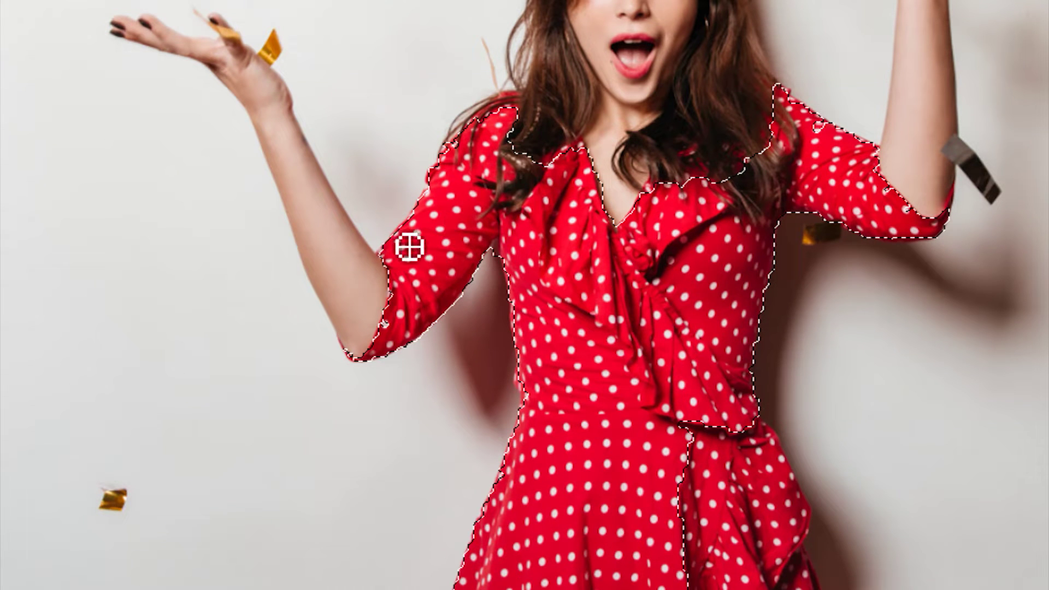
pyautogui.moveTo(408, 241); pyautogui.dragTo(451, 188)
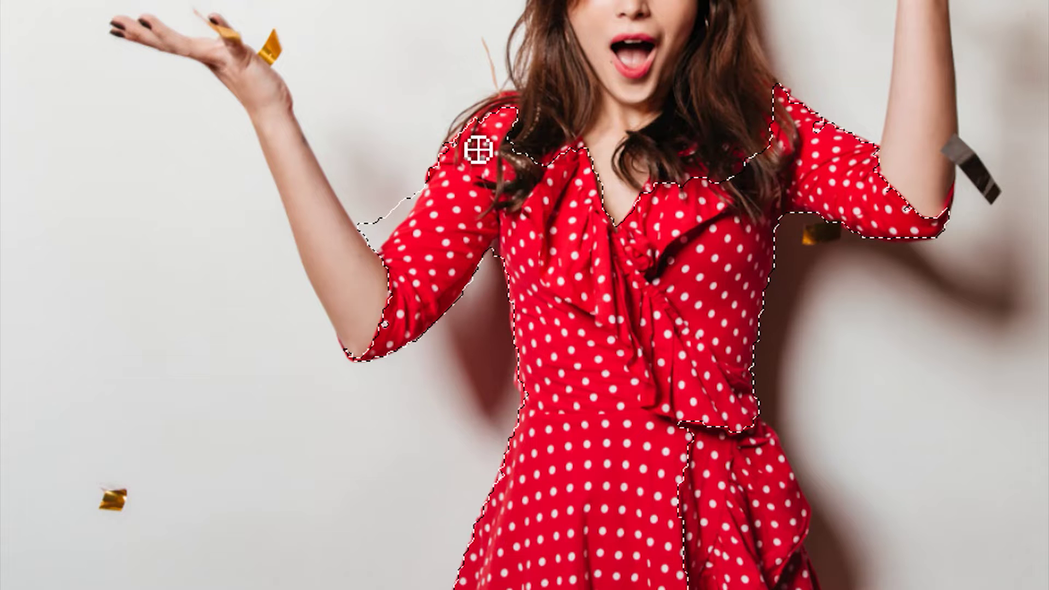
pyautogui.click(583, 156)
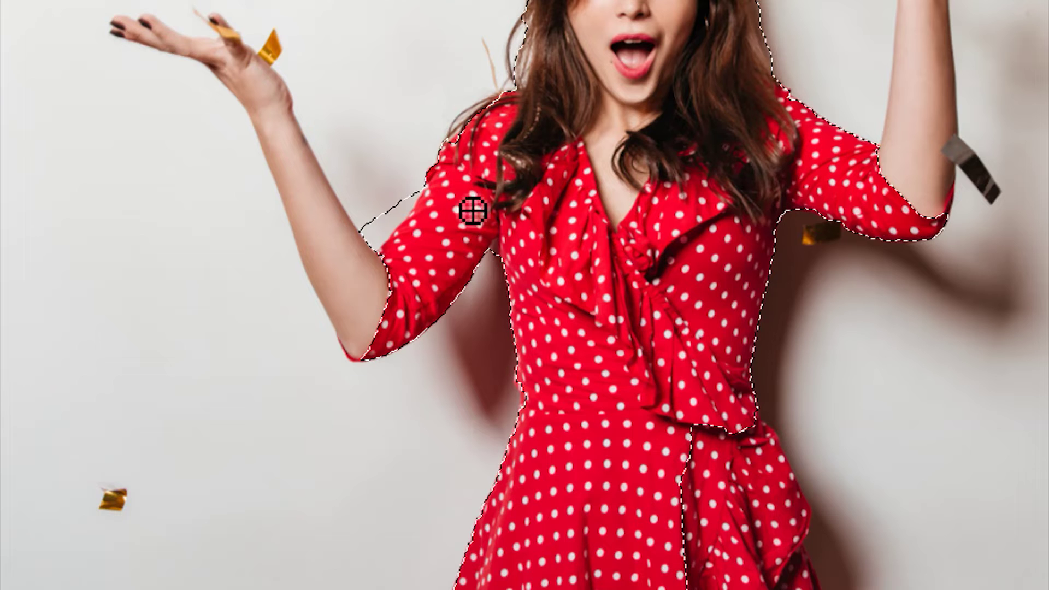
# Subtract the wall area beside the sleeve and the woman's face, neck and hair from the selection
pyautogui.moveTo(394, 238)
pyautogui.keyDown('alt'); pyautogui.mouseDown()
pyautogui.moveTo(405, 214)
pyautogui.moveTo(415, 218)
pyautogui.moveTo(408, 231)
pyautogui.moveTo(428, 206)
pyautogui.mouseUp(); pyautogui.keyUp('alt')
pyautogui.scroll(2, 586, 129)
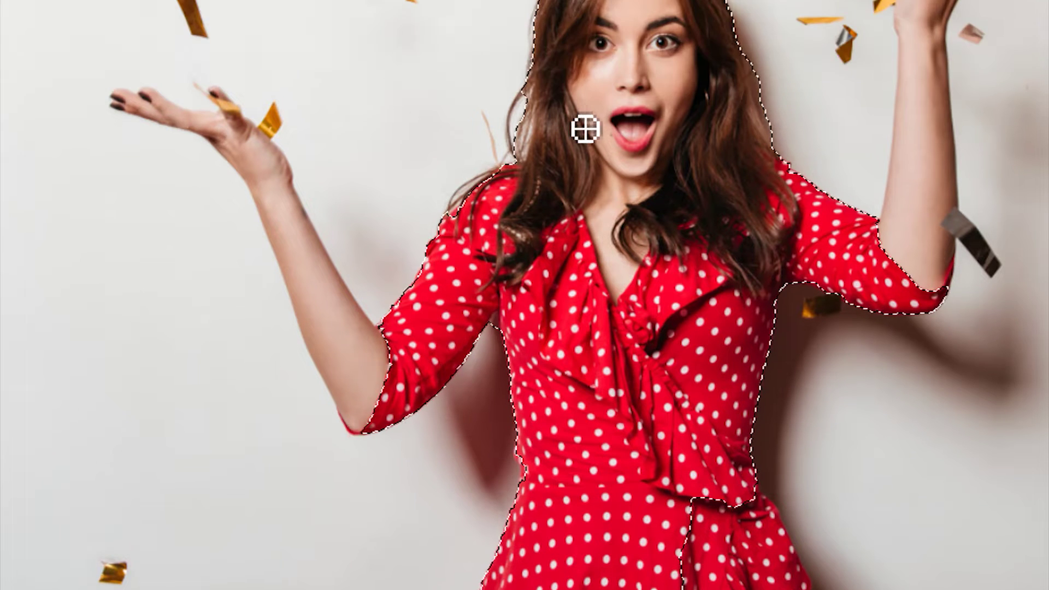
pyautogui.scroll(3, 585, 129)
pyautogui.moveTo(624, 95)
pyautogui.keyDown('alt'); pyautogui.mouseDown()
pyautogui.moveTo(646, 244)
pyautogui.moveTo(568, 190)
pyautogui.moveTo(670, 145)
pyautogui.moveTo(749, 225)
pyautogui.moveTo(662, 320)
pyautogui.moveTo(624, 411)
pyautogui.moveTo(556, 295)
pyautogui.moveTo(525, 298)
pyautogui.moveTo(588, 361)
pyautogui.moveTo(636, 309)
pyautogui.moveTo(686, 336)
pyautogui.moveTo(750, 266)
pyautogui.mouseUp(); pyautogui.keyUp('alt')
pyautogui.moveTo(729, 186)
pyautogui.keyDown('alt'); pyautogui.mouseDown()
pyautogui.moveTo(738, 162)
pyautogui.moveTo(670, 120)
pyautogui.mouseUp(); pyautogui.keyUp('alt')
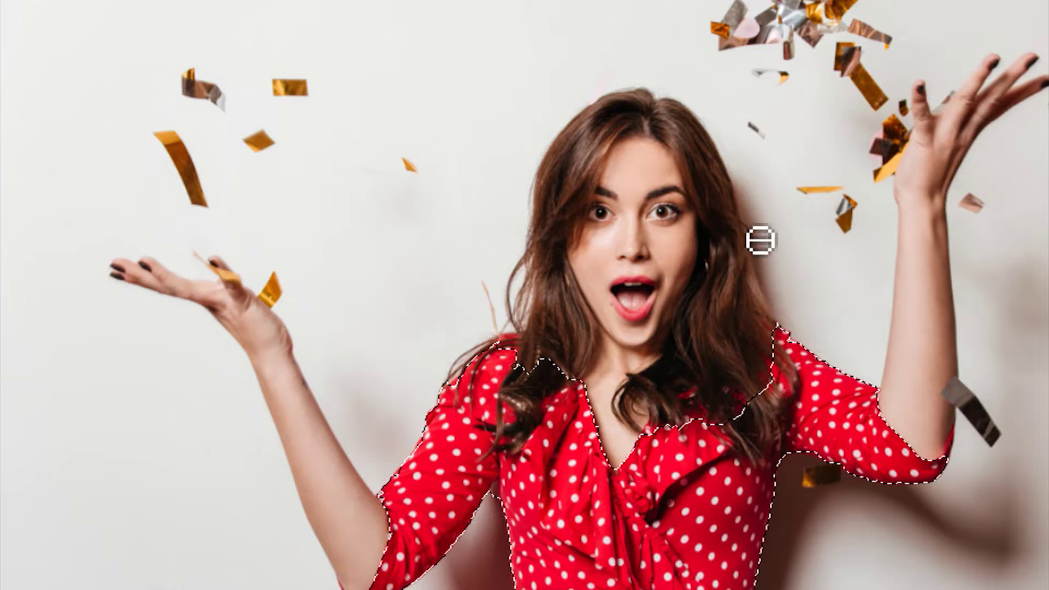
# Add the ruffled side panel of the skirt down to the hem to the selection
pyautogui.scroll(-5, 625, 346)
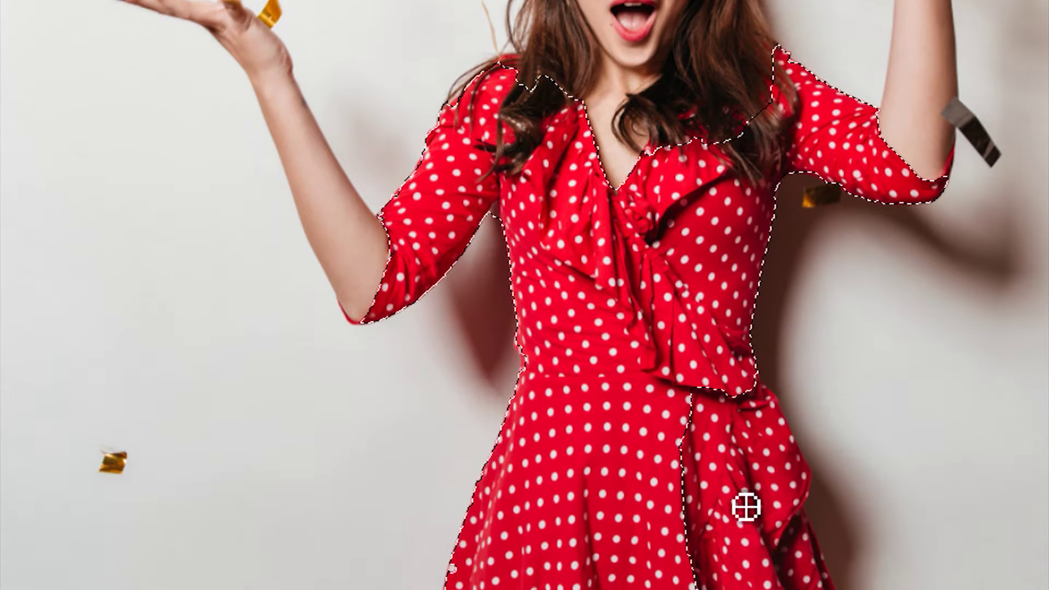
pyautogui.scroll(-3, 768, 525)
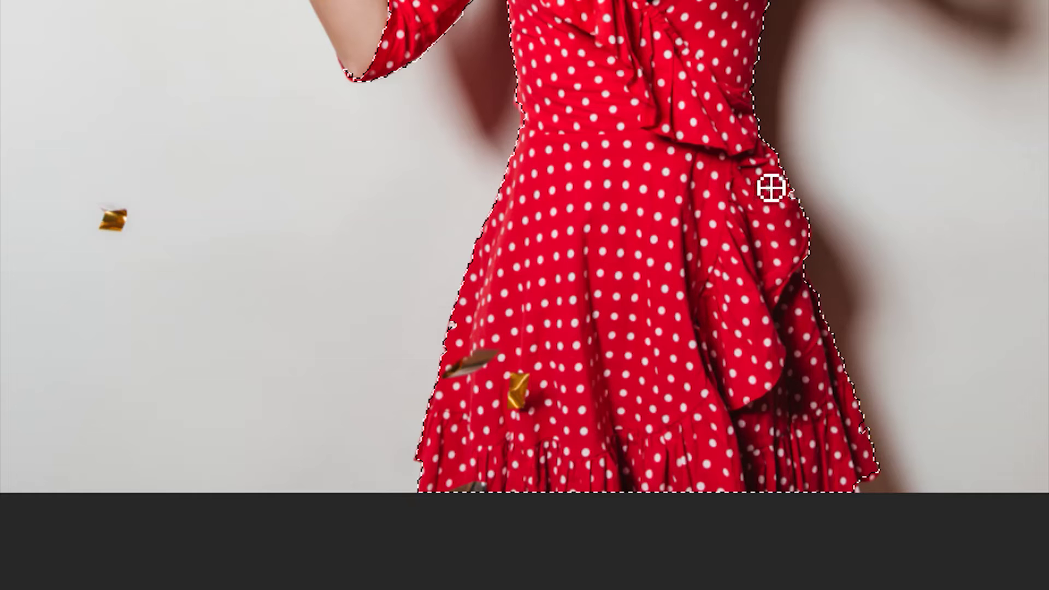
pyautogui.scroll(1, 722, 199)
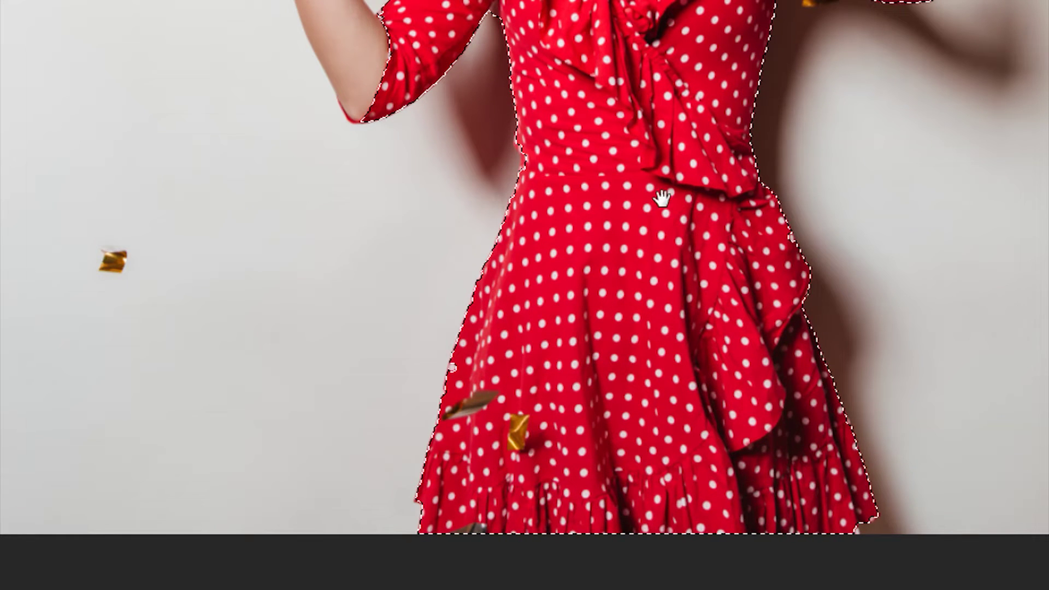
pyautogui.moveTo(662, 198); pyautogui.dragTo(683, 348)
pyautogui.moveTo(640, 289); pyautogui.dragTo(657, 355)
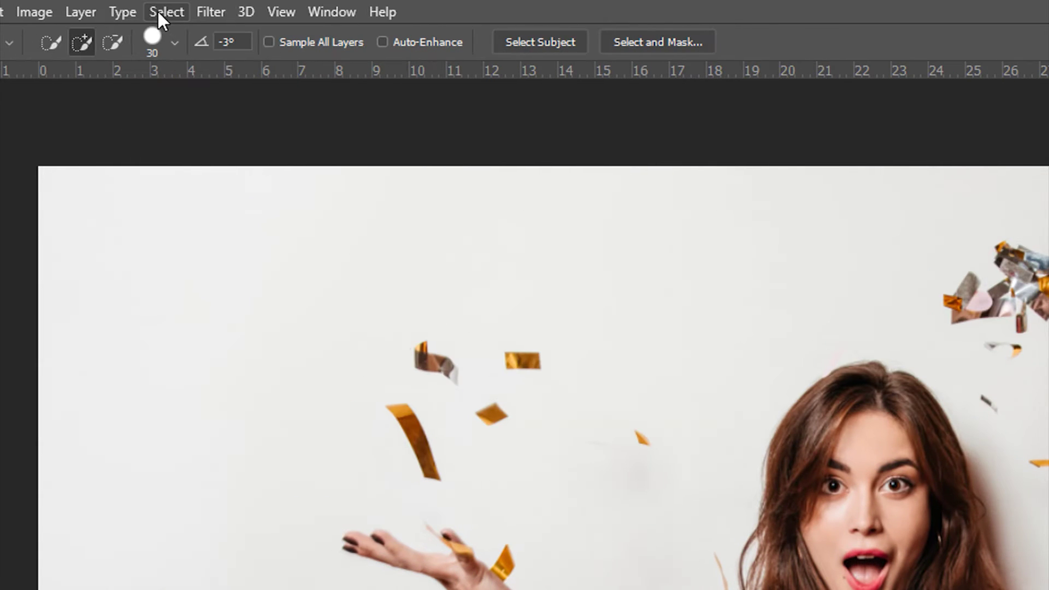
# Start a Color Range selection within the dress and sample the colour of a white polka dot on the skirt
pyautogui.click(160, 12)
pyautogui.click(202, 224)
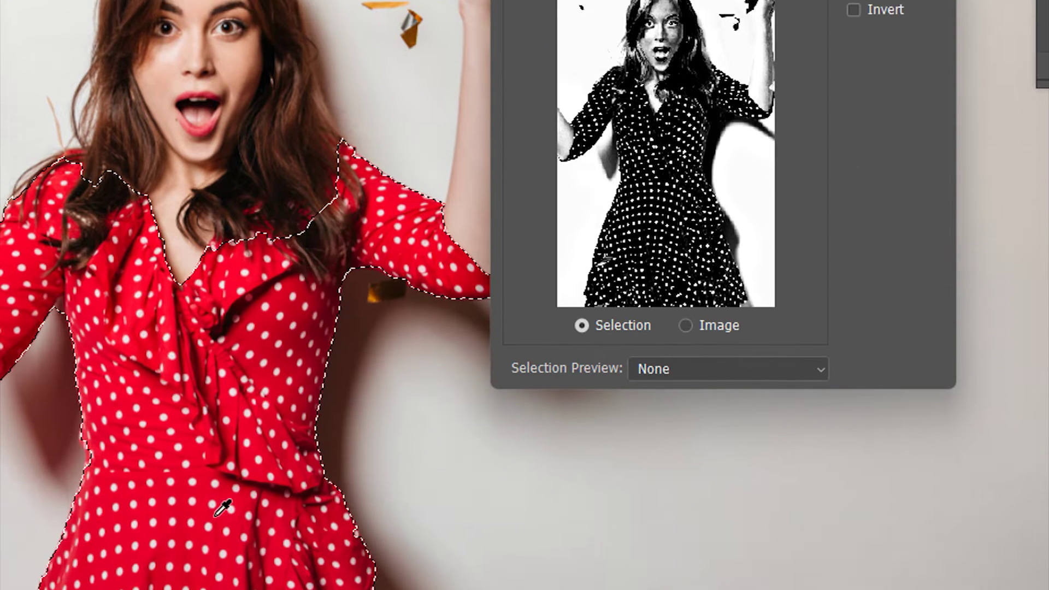
pyautogui.hotkey('ctrl', 'space')
pyautogui.moveTo(156, 498); pyautogui.dragTo(246, 125)
pyautogui.click(202, 487)
pyautogui.press('space')
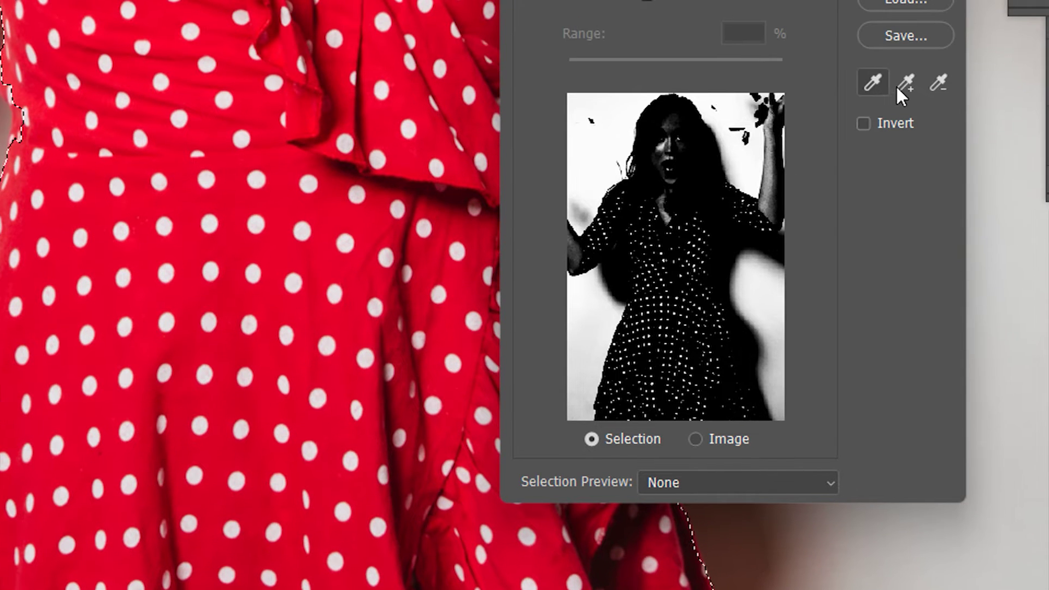
# Add several more white dots, including dimmer ones in the skirt folds, to the sampled Color Range colours
pyautogui.click(892, 89)
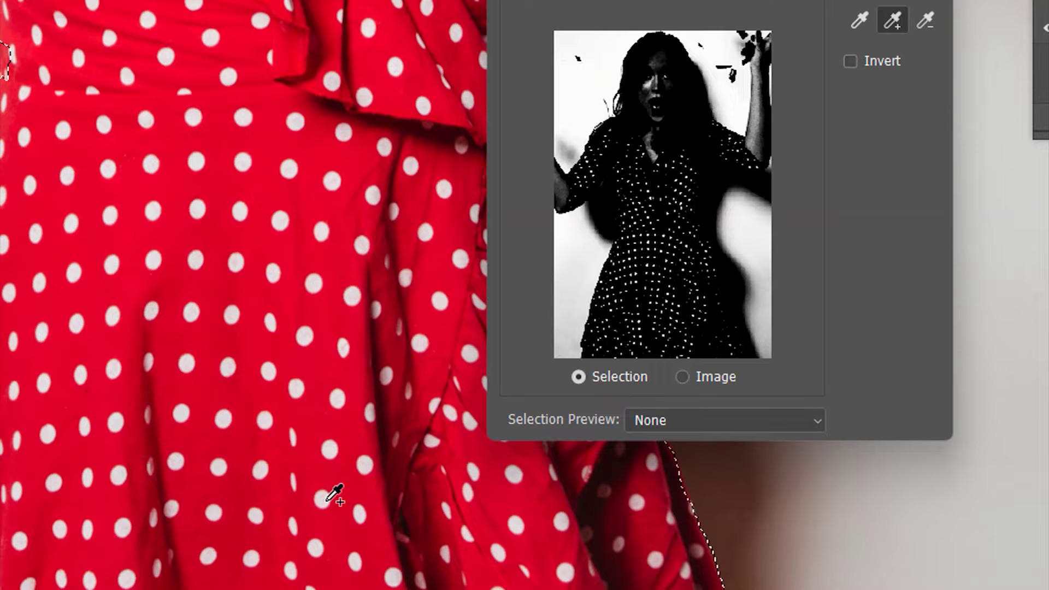
pyautogui.click(333, 495)
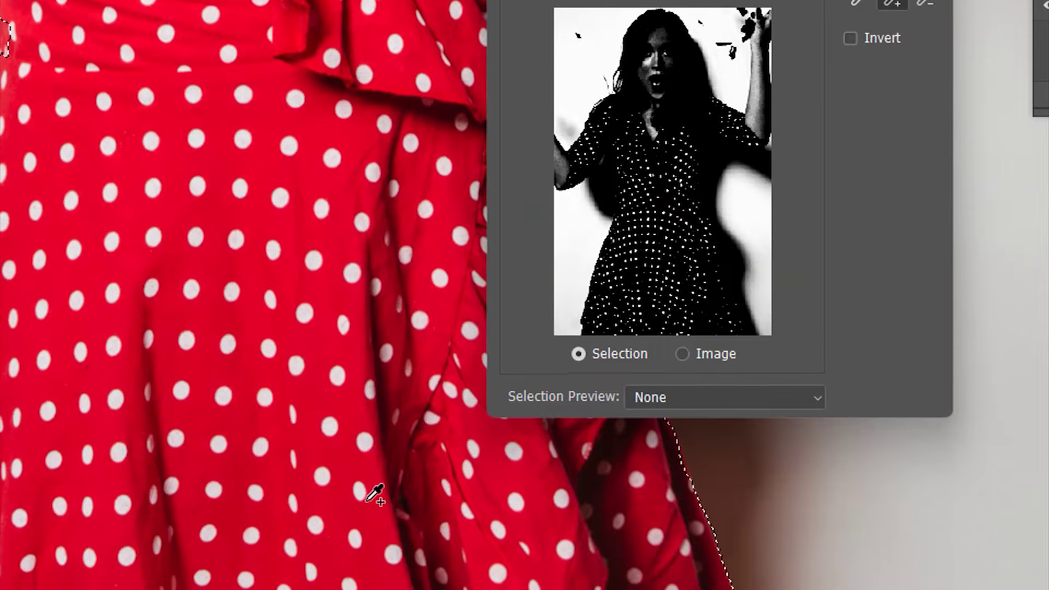
pyautogui.click(359, 497)
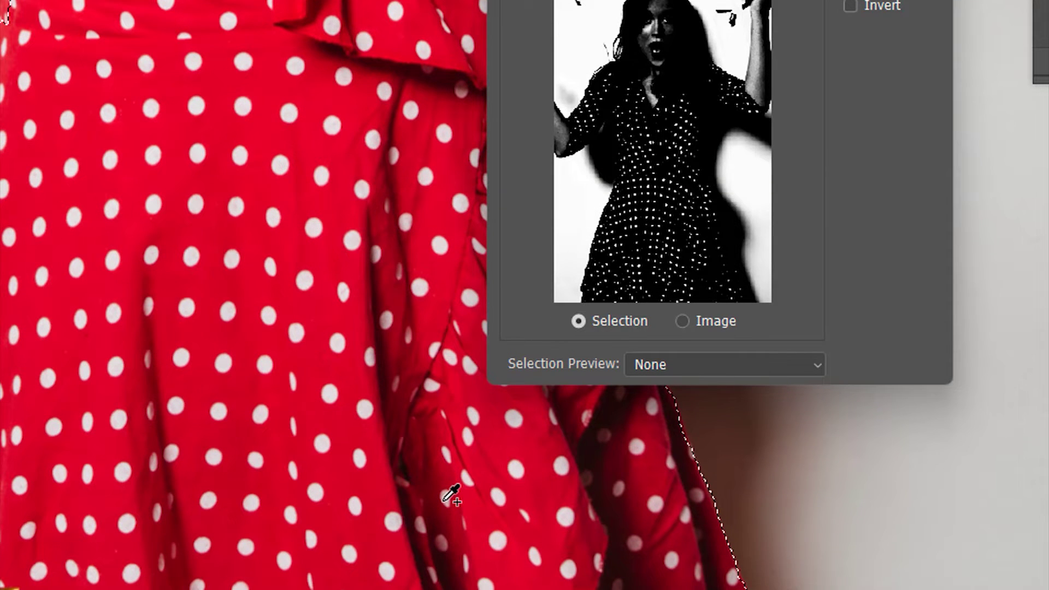
pyautogui.click(444, 532)
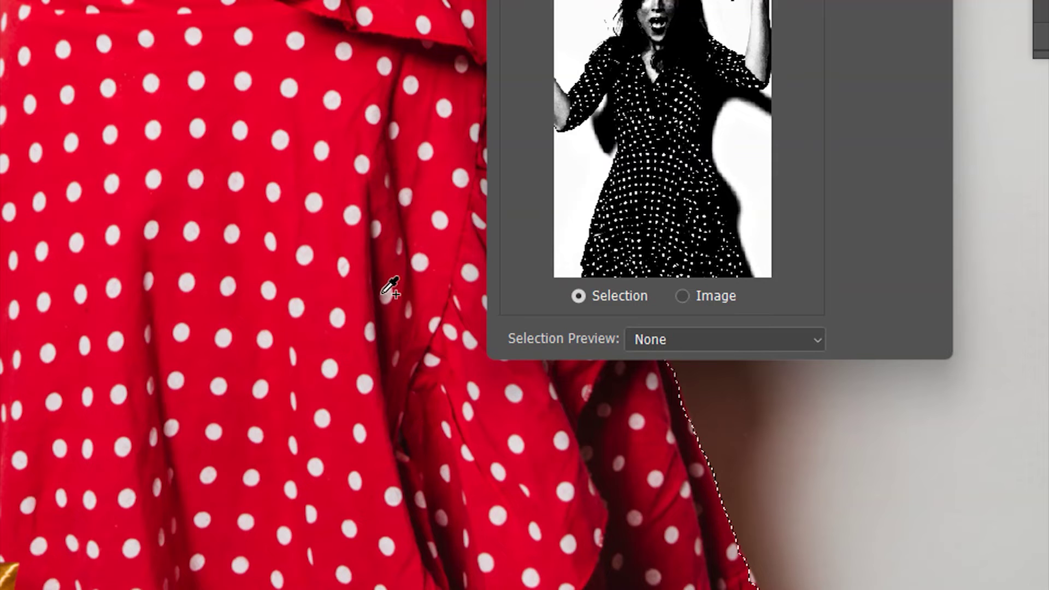
pyautogui.click(384, 295)
pyautogui.moveTo(420, 258); pyautogui.dragTo(482, 284)
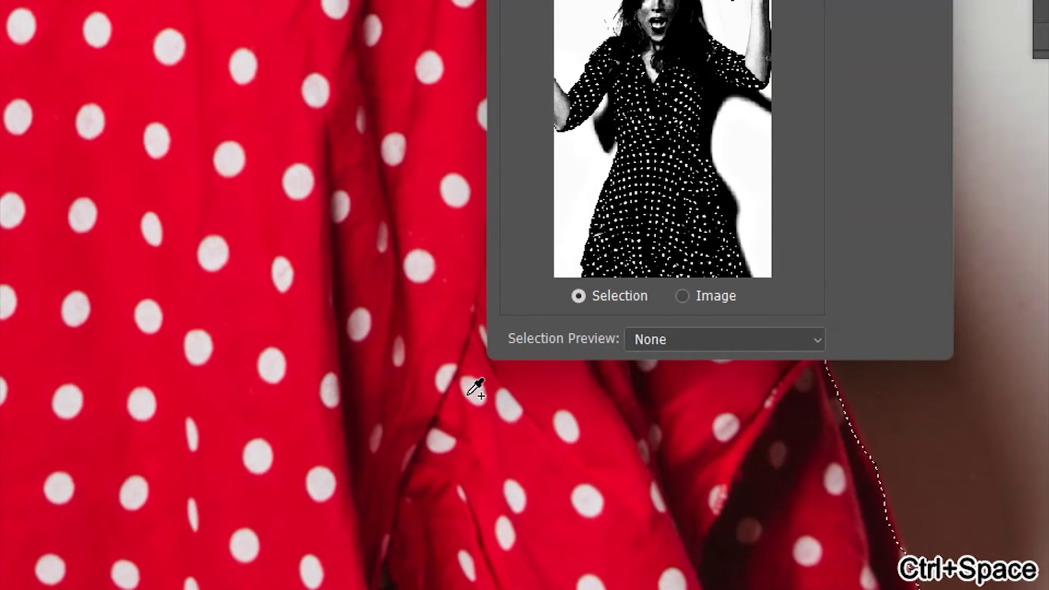
# Add samples from the darker shaded dots deep in the skirt folds and undo the last sample
pyautogui.moveTo(366, 428); pyautogui.dragTo(317, 153)
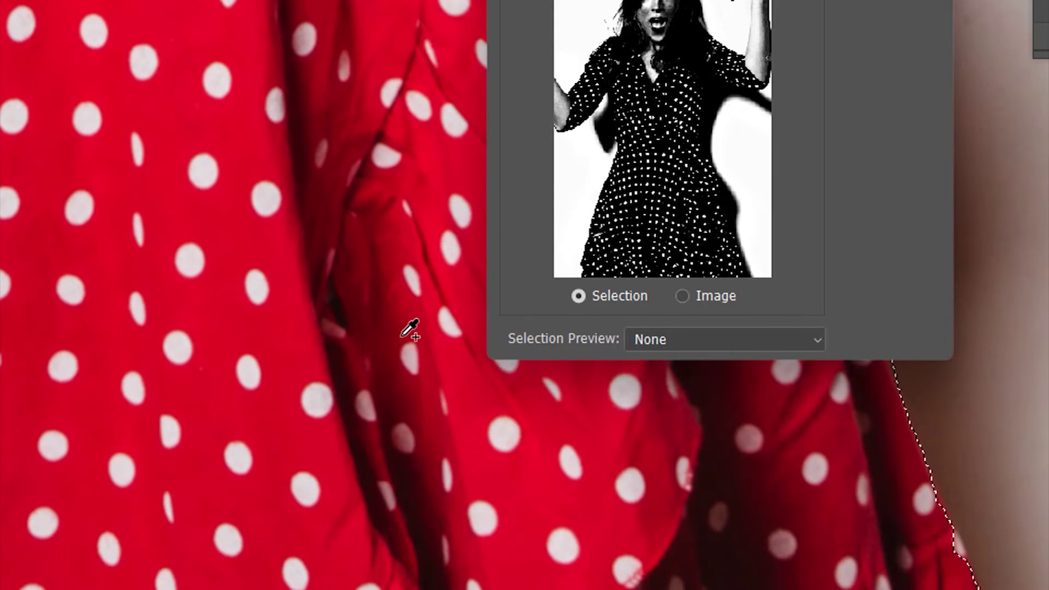
pyautogui.click(365, 405)
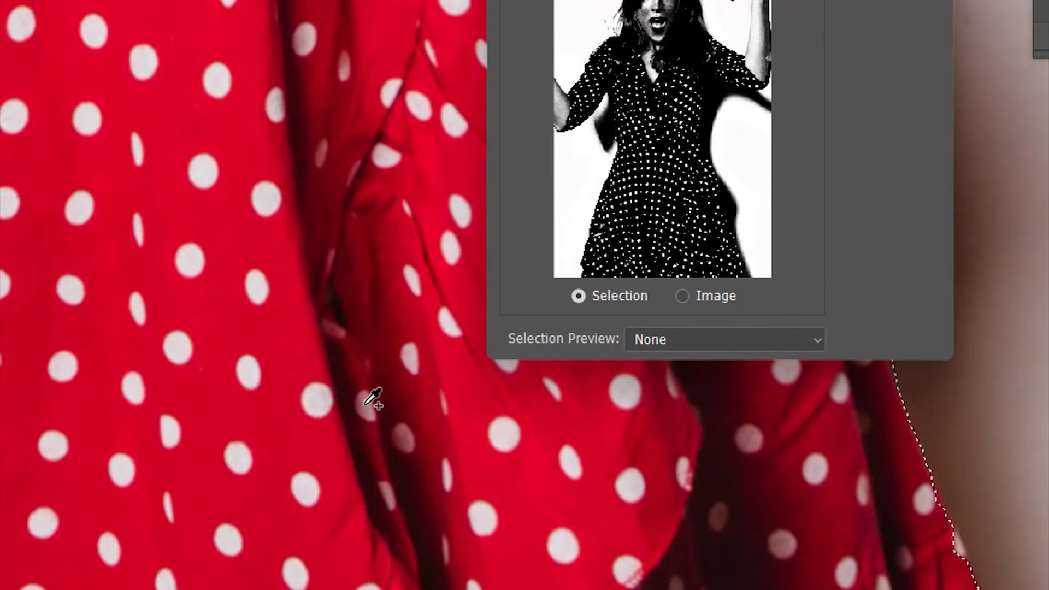
pyautogui.click(389, 489)
pyautogui.click(402, 445)
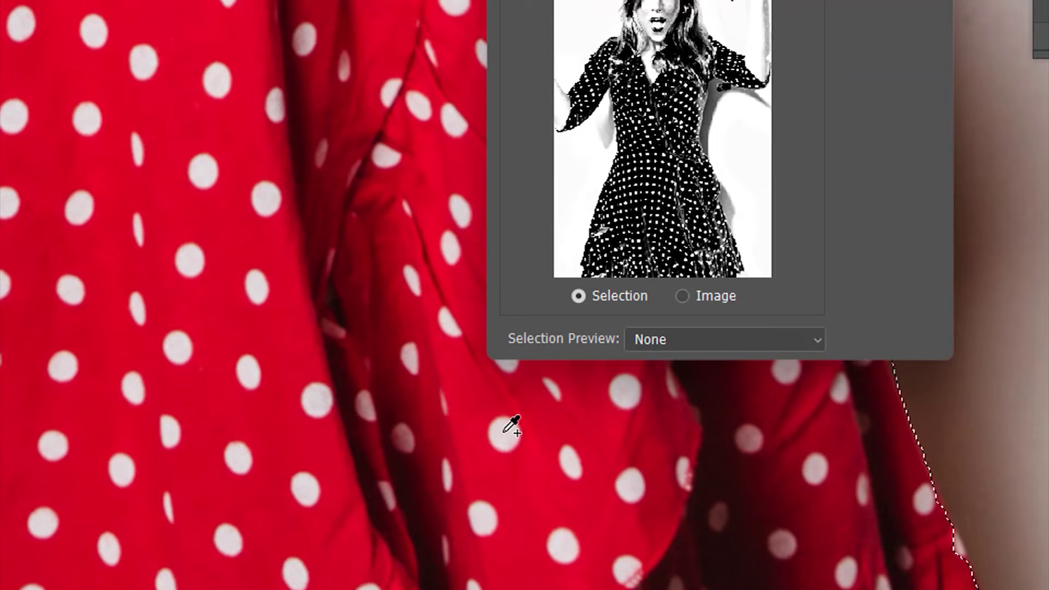
pyautogui.hotkey('ctrl', 'z')
# Check the dots from the skirt hem up to the neckline and apply the sampled Color Range selection
pyautogui.moveTo(500, 500); pyautogui.dragTo(467, 332)
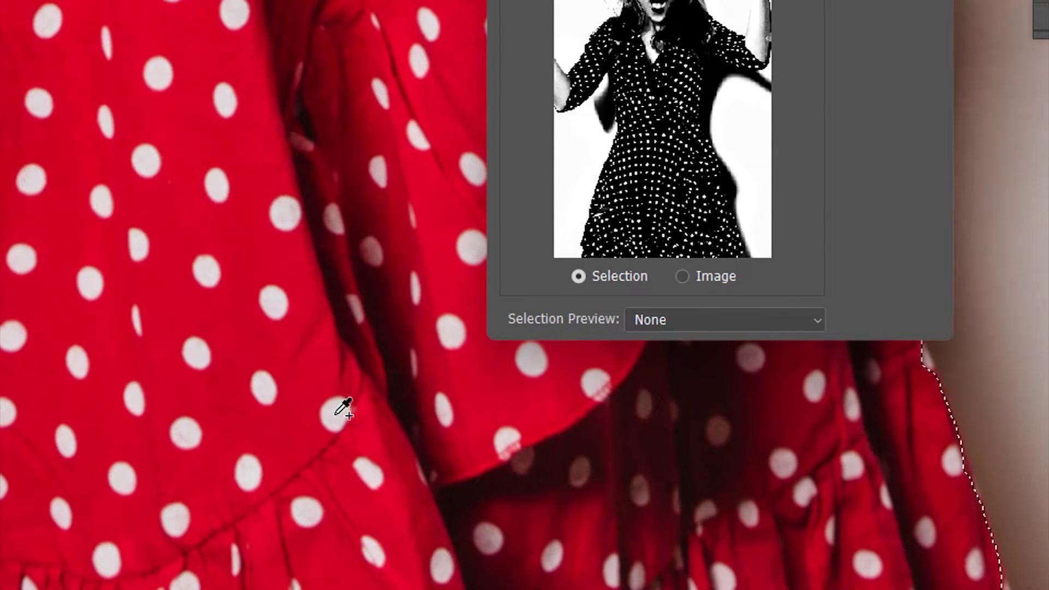
pyautogui.moveTo(518, 452); pyautogui.dragTo(241, 288)
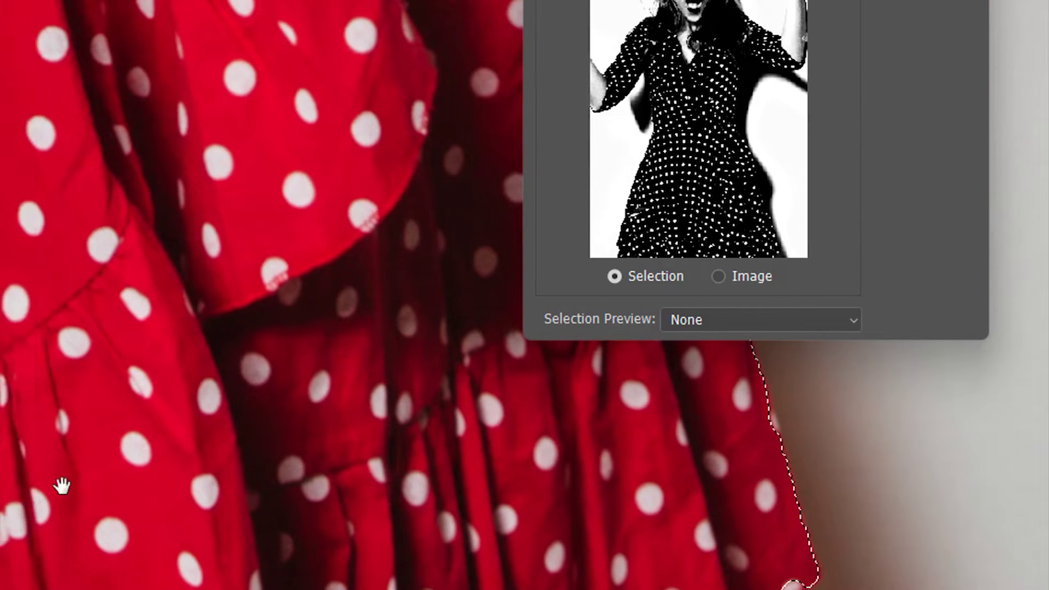
pyautogui.moveTo(28, 487); pyautogui.dragTo(448, 395)
pyautogui.moveTo(216, 461); pyautogui.dragTo(346, 409)
pyautogui.moveTo(85, 419); pyautogui.dragTo(222, 459)
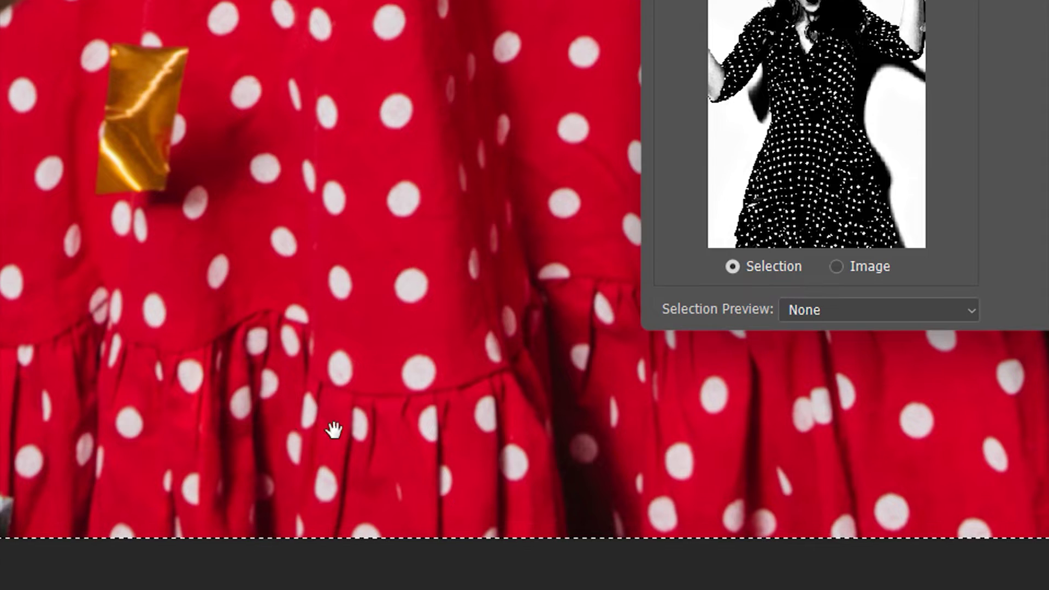
pyautogui.hotkey('ctrl', 'space')
pyautogui.moveTo(404, 230); pyautogui.dragTo(282, 235)
pyautogui.moveTo(387, 157); pyautogui.dragTo(311, 358)
pyautogui.moveTo(325, 269); pyautogui.dragTo(295, 460)
pyautogui.moveTo(356, 148); pyautogui.dragTo(332, 281)
pyautogui.hotkey('ctrl', 'space')
pyautogui.moveTo(269, 242); pyautogui.dragTo(366, 258)
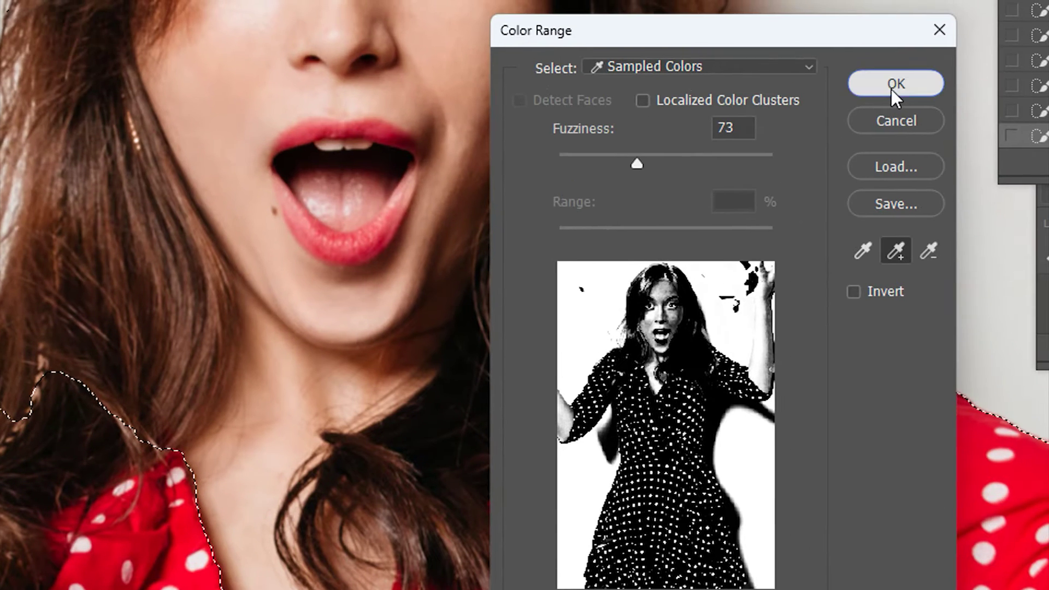
pyautogui.click(896, 84)
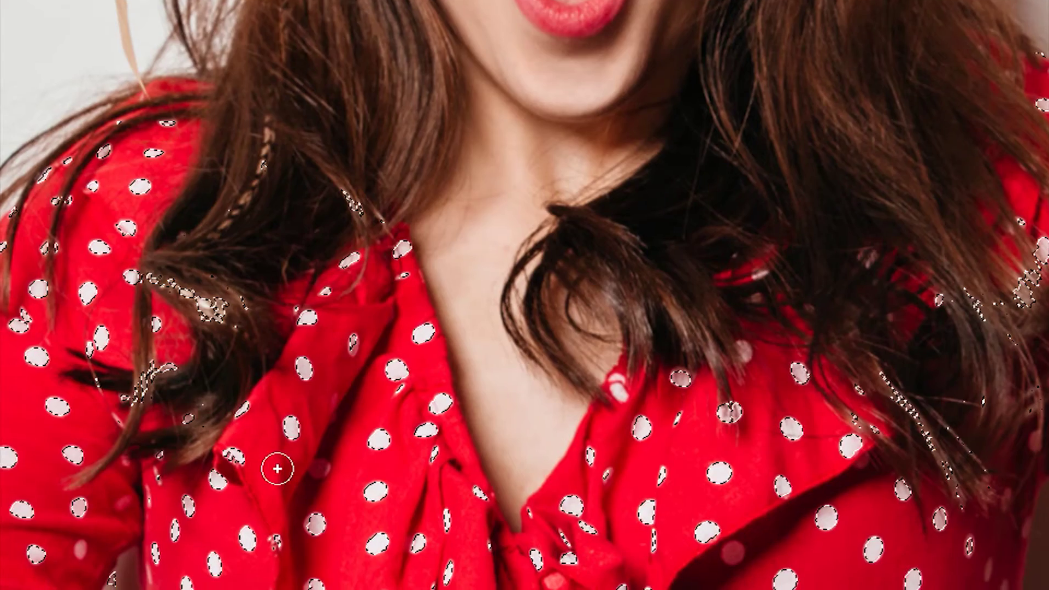
pyautogui.moveTo(277, 468); pyautogui.dragTo(254, 325)
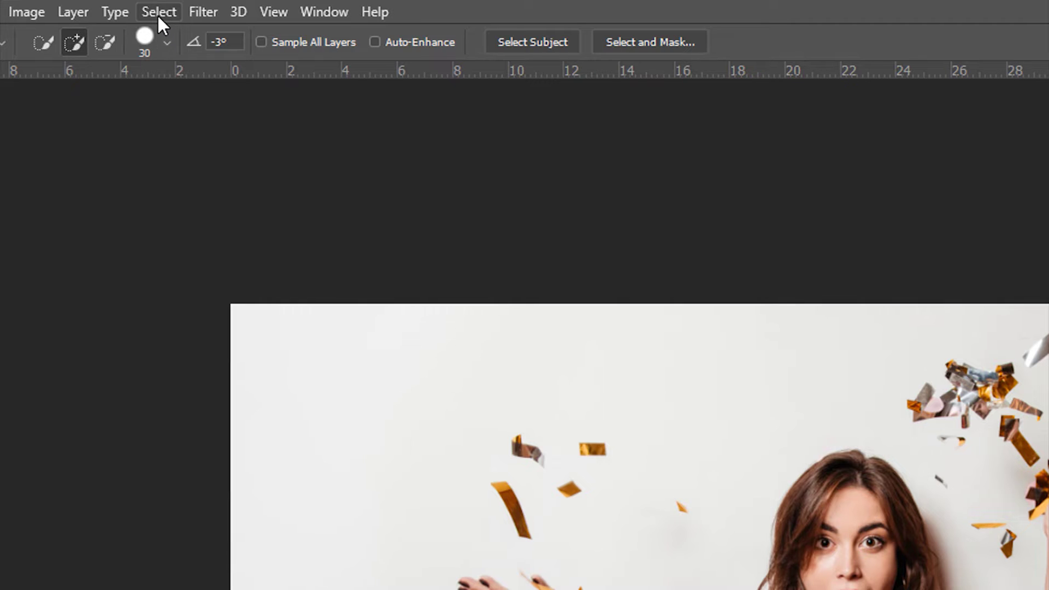
# Expand the polka-dot selection by 6 pixels
pyautogui.click(157, 13)
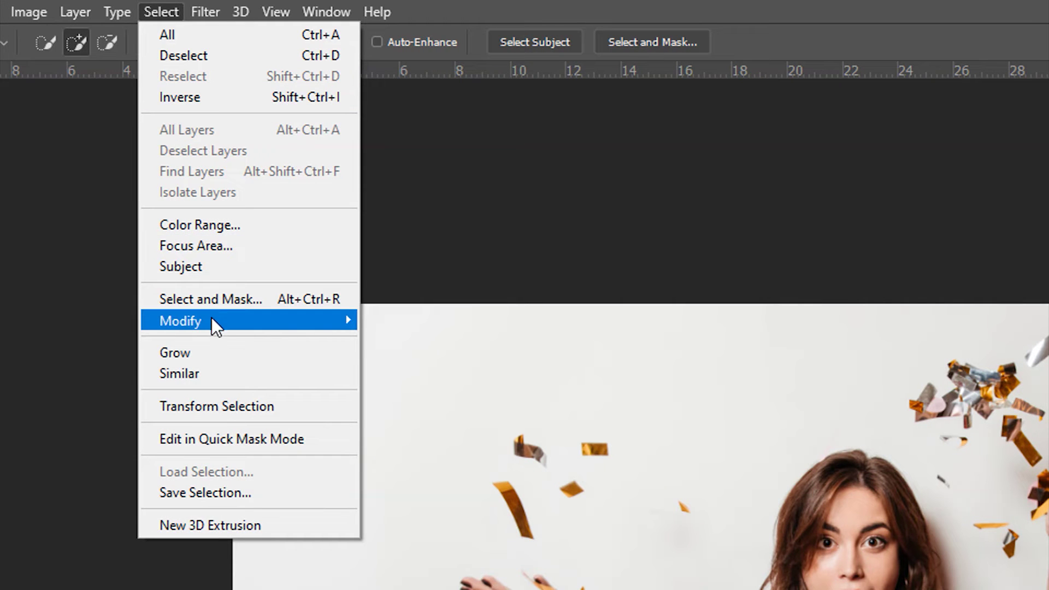
pyautogui.moveTo(212, 319)
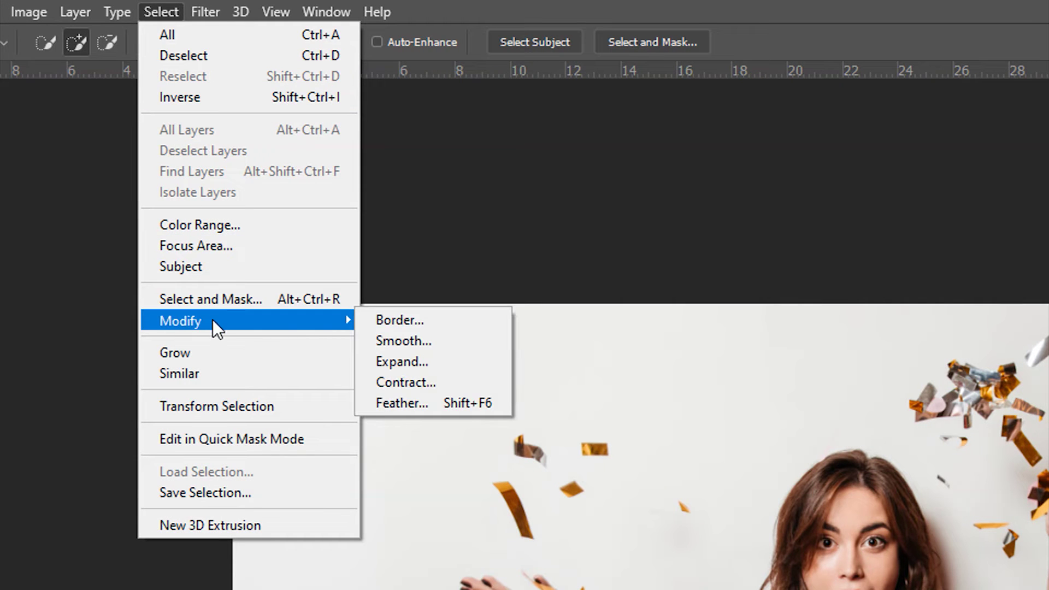
pyautogui.click(415, 362)
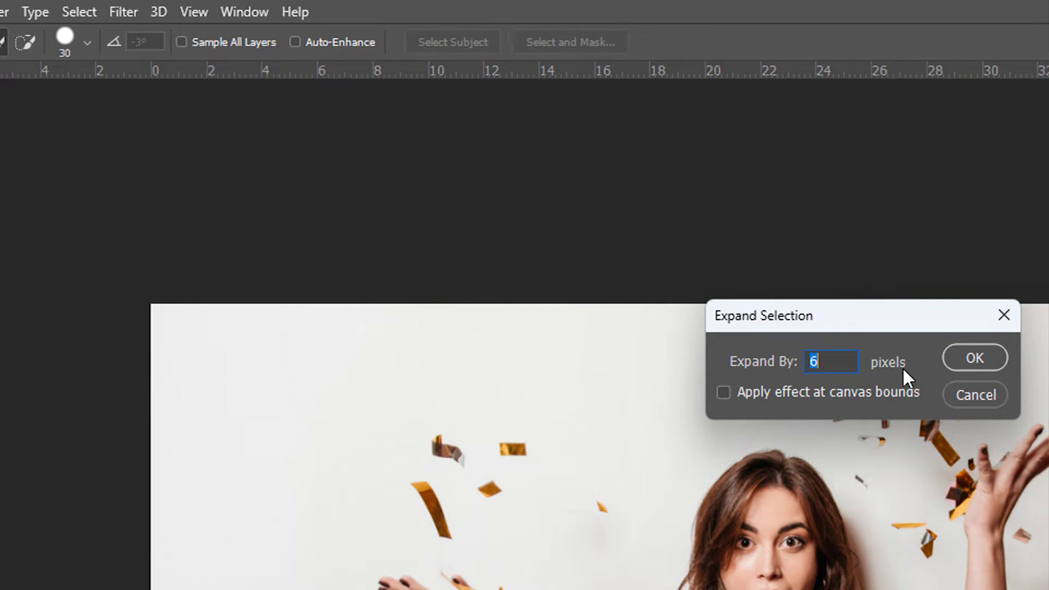
pyautogui.click(891, 362)
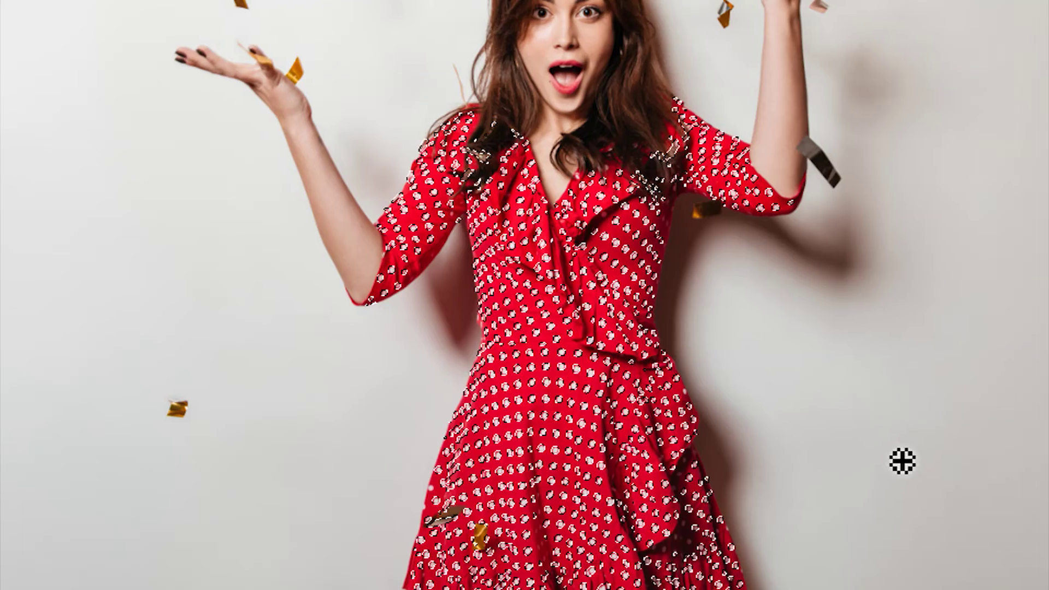
# Fill the selected dots with Content-Aware contents, using Color Adaptation, Normal blending and 100% opacity
pyautogui.hotkey('ctrl', 'space')
pyautogui.moveTo(857, 452); pyautogui.dragTo(803, 453)
pyautogui.moveTo(505, 421); pyautogui.dragTo(557, 436)
pyautogui.moveTo(451, 367); pyautogui.dragTo(493, 381)
pyautogui.hotkey('alt', 'space')
pyautogui.click(495, 380)
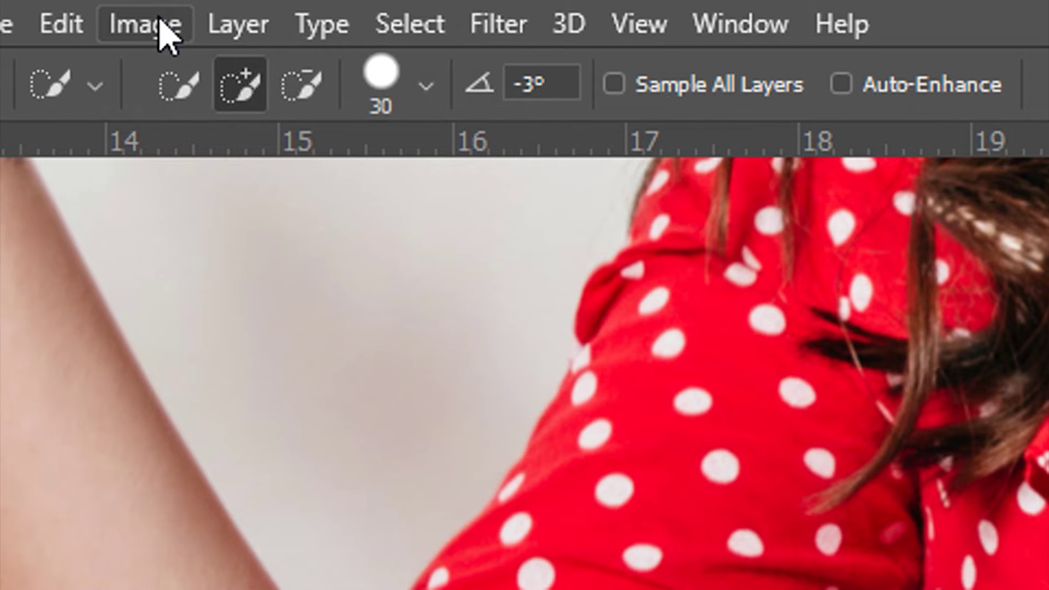
pyautogui.click(164, 27)
pyautogui.moveTo(60, 24)
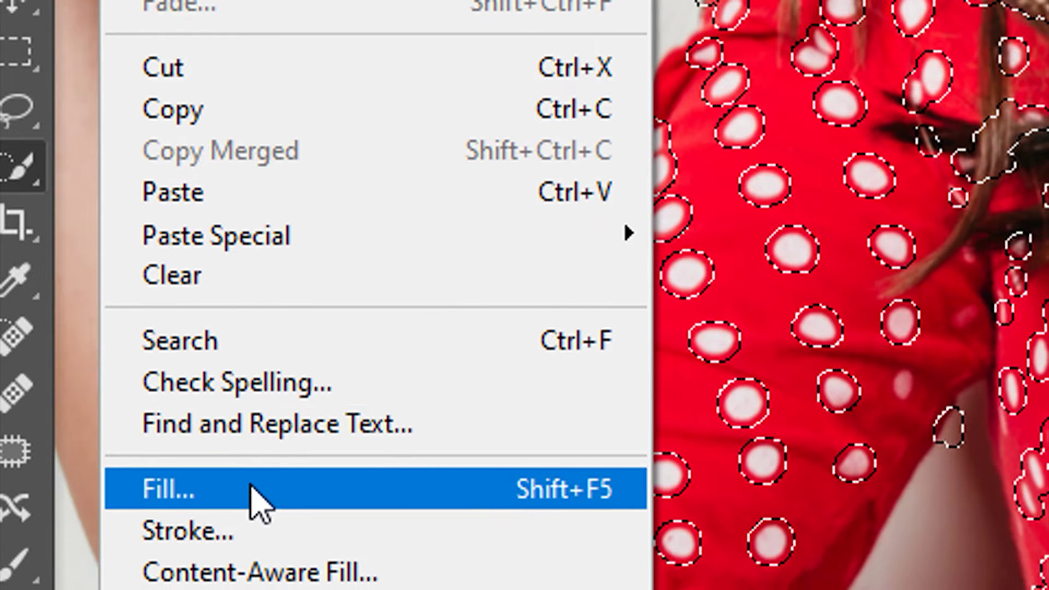
pyautogui.click(257, 503)
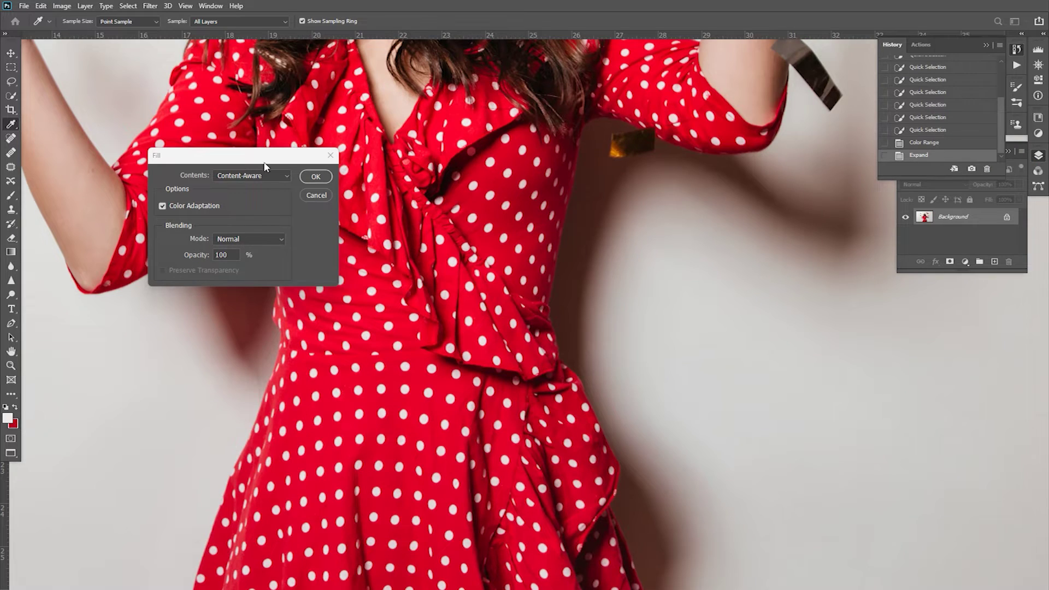
pyautogui.moveTo(265, 165); pyautogui.dragTo(420, 272)
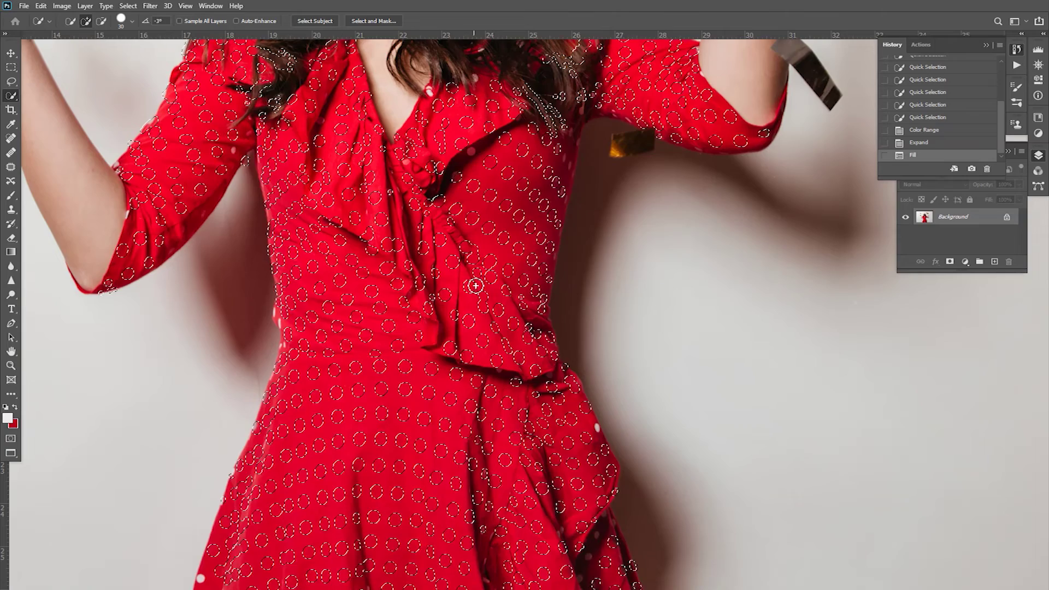
# Deselect the filled polka dots on the dress
pyautogui.hotkey('ctrl', 'space')
pyautogui.moveTo(514, 301); pyautogui.dragTo(481, 300)
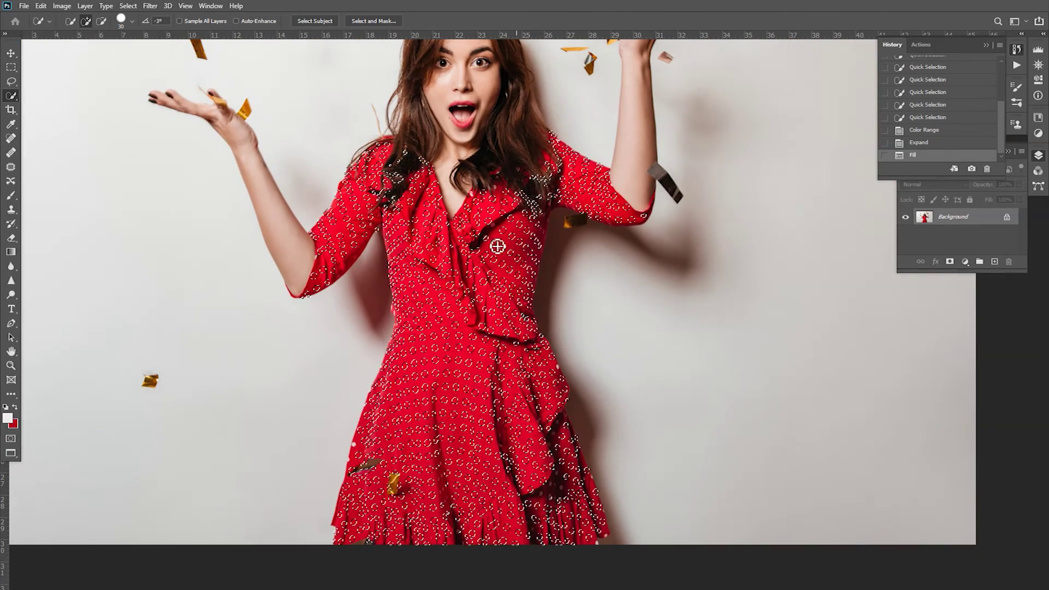
pyautogui.click(129, 6)
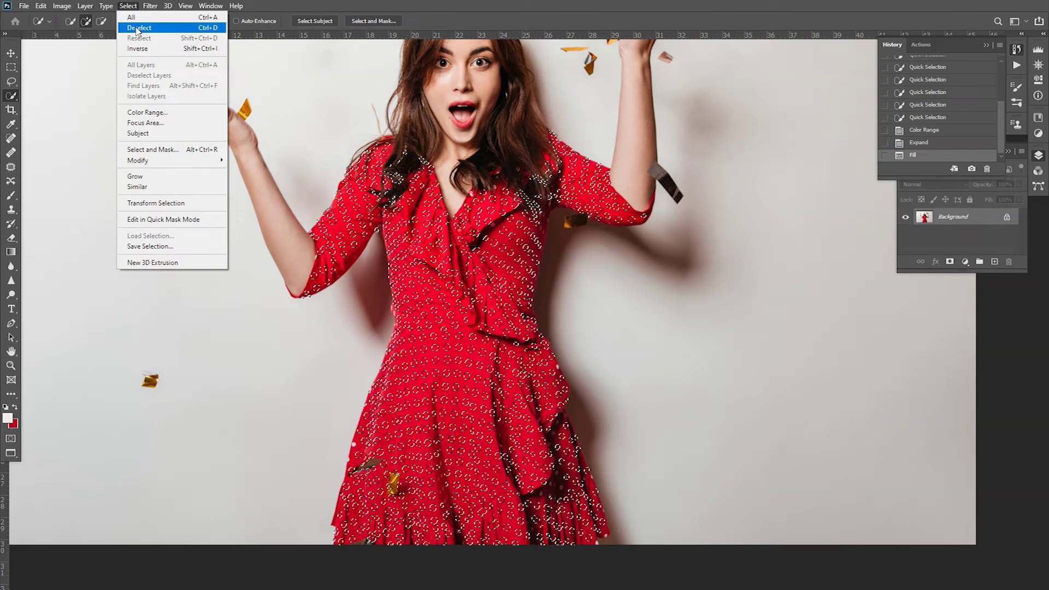
pyautogui.click(137, 28)
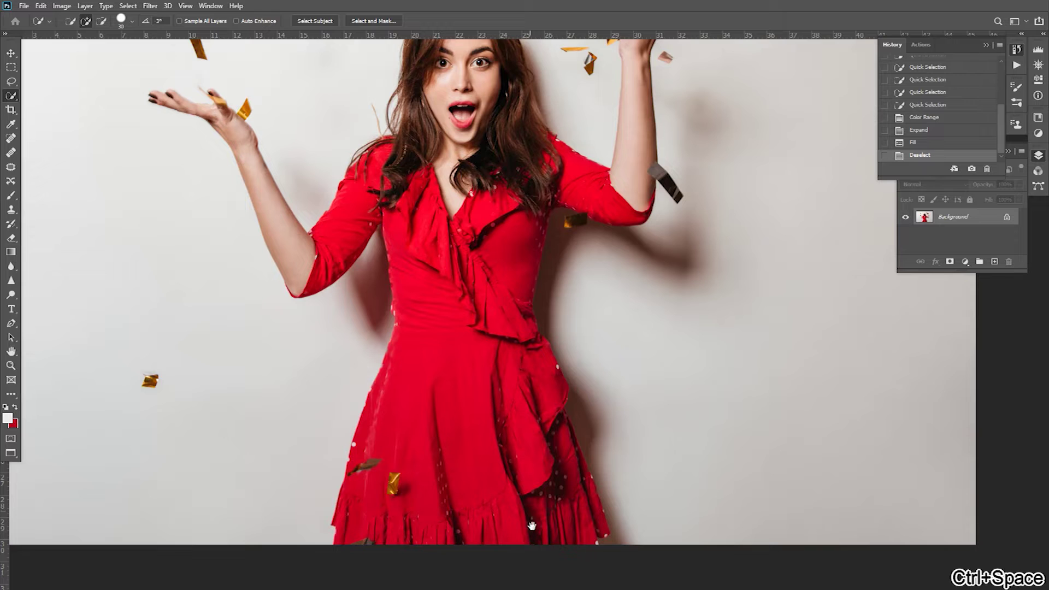
# Examine the filled dress from the neckline to the hem for leftover dots and fill artifacts
pyautogui.moveTo(530, 504); pyautogui.dragTo(531, 438)
pyautogui.moveTo(411, 321); pyautogui.dragTo(461, 402)
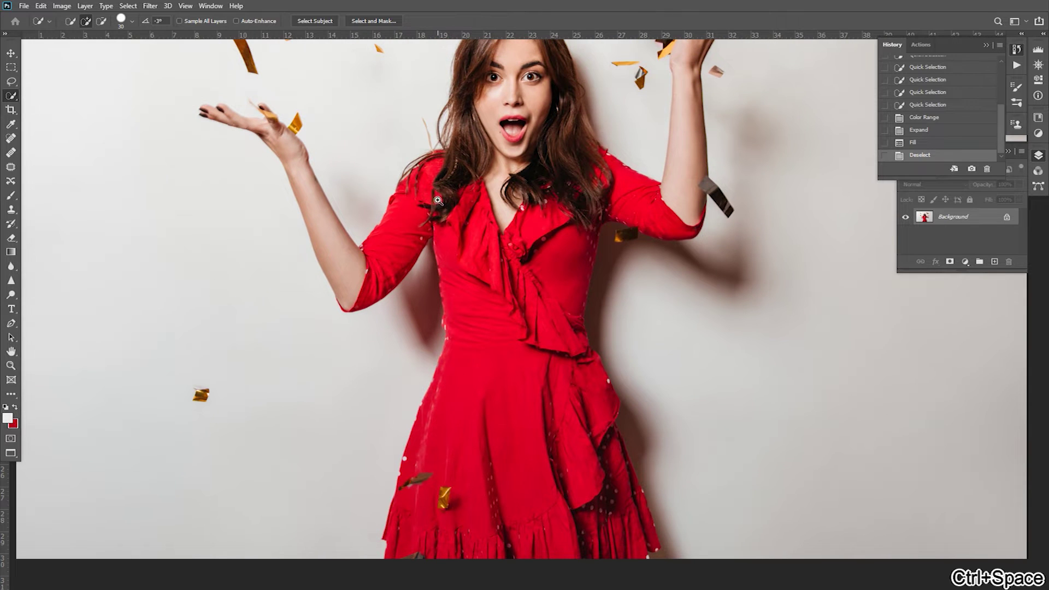
pyautogui.moveTo(590, 366); pyautogui.dragTo(544, 355)
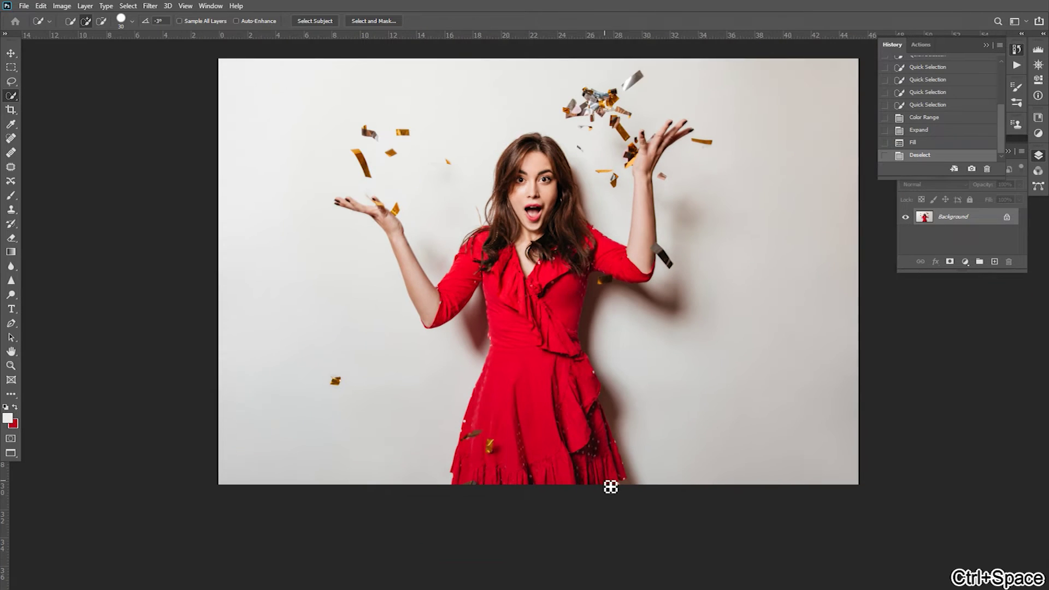
pyautogui.moveTo(613, 460); pyautogui.dragTo(683, 475)
pyautogui.moveTo(372, 335); pyautogui.dragTo(586, 355)
pyautogui.moveTo(244, 267); pyautogui.dragTo(323, 387)
pyautogui.moveTo(429, 166); pyautogui.dragTo(437, 320)
pyautogui.moveTo(712, 418); pyautogui.dragTo(403, 342)
pyautogui.moveTo(573, 255); pyautogui.dragTo(606, 268)
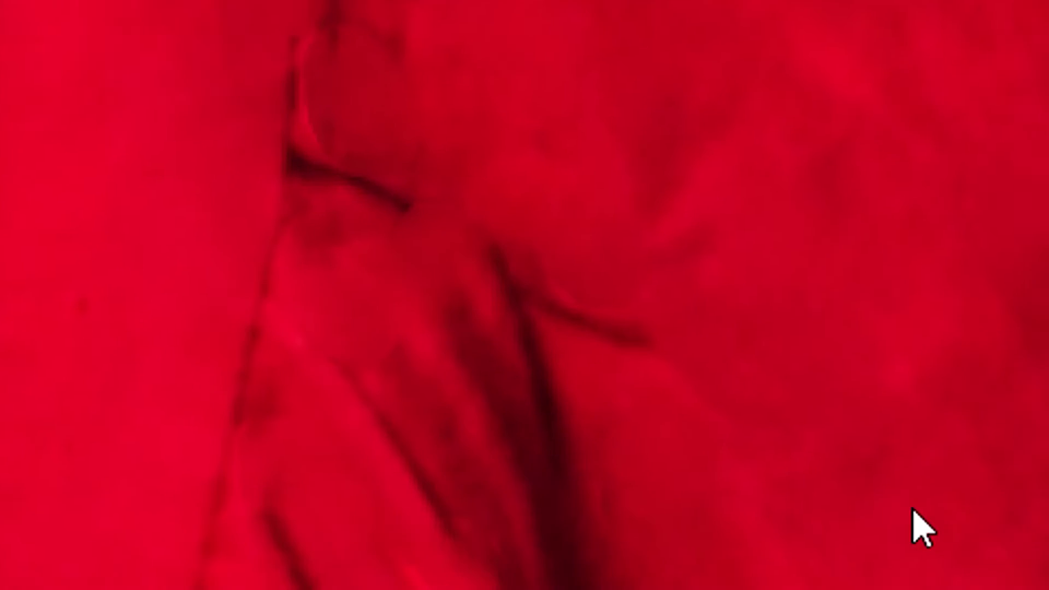
pyautogui.hotkey('ctrl', 'space')
pyautogui.hotkey('ctrl', '-')
pyautogui.hotkey('ctrl', '-')
pyautogui.hotkey('ctrl', '-')
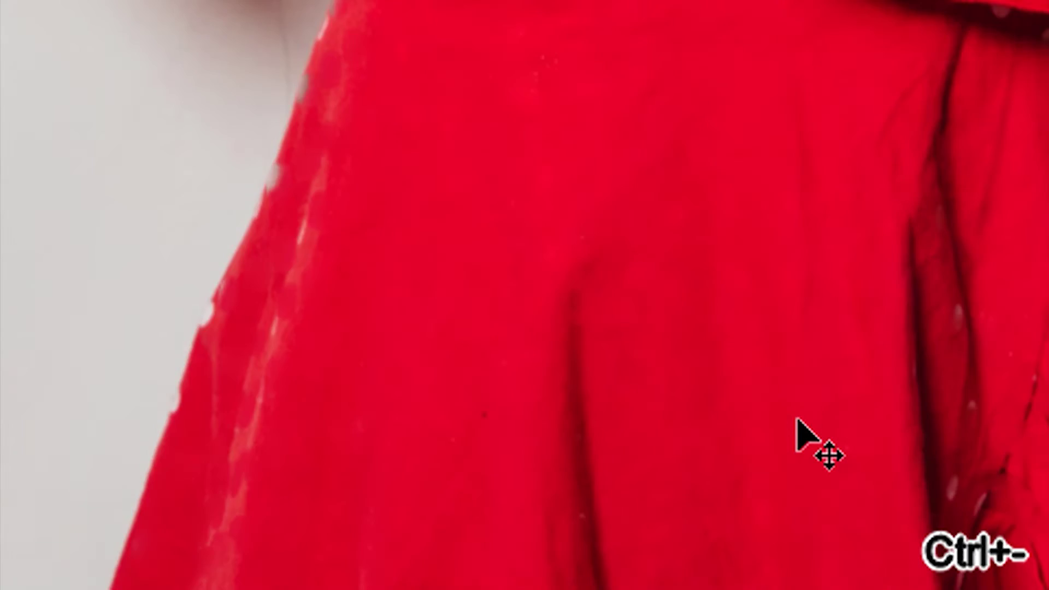
pyautogui.moveTo(874, 375); pyautogui.dragTo(599, 524)
# Retouch the upper leftover dots in the skirt's front fold with the Healing Brush and undo the last stroke
pyautogui.press('w')
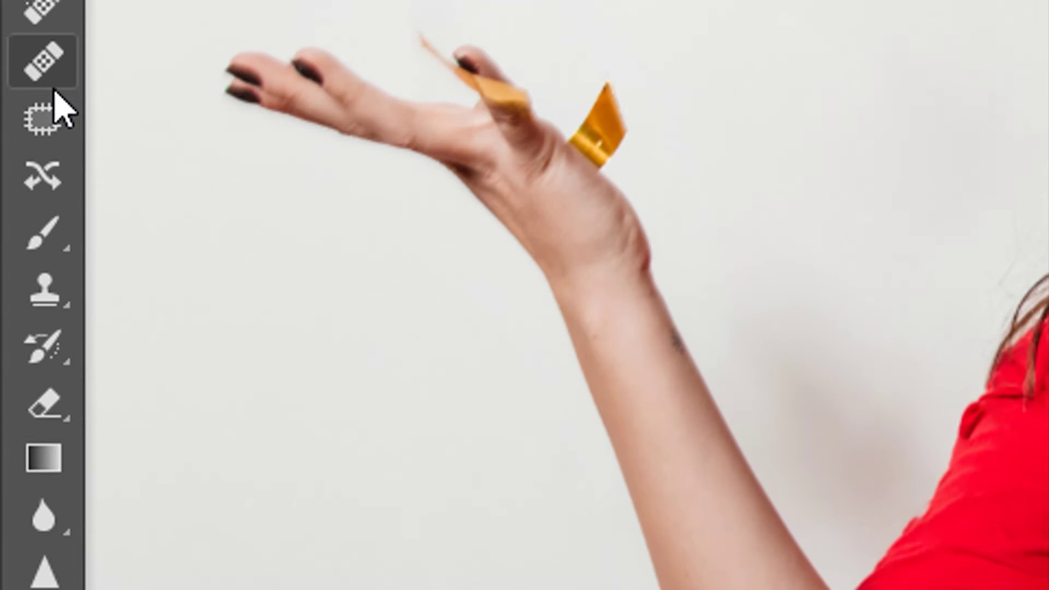
pyautogui.click(47, 65)
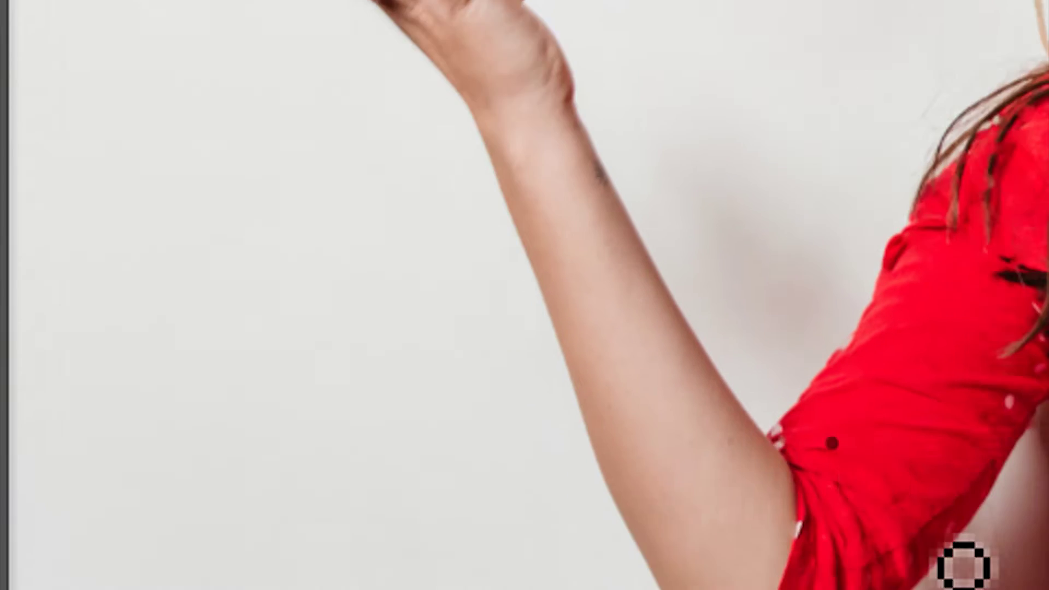
pyautogui.hotkey('ctrl', 'space')
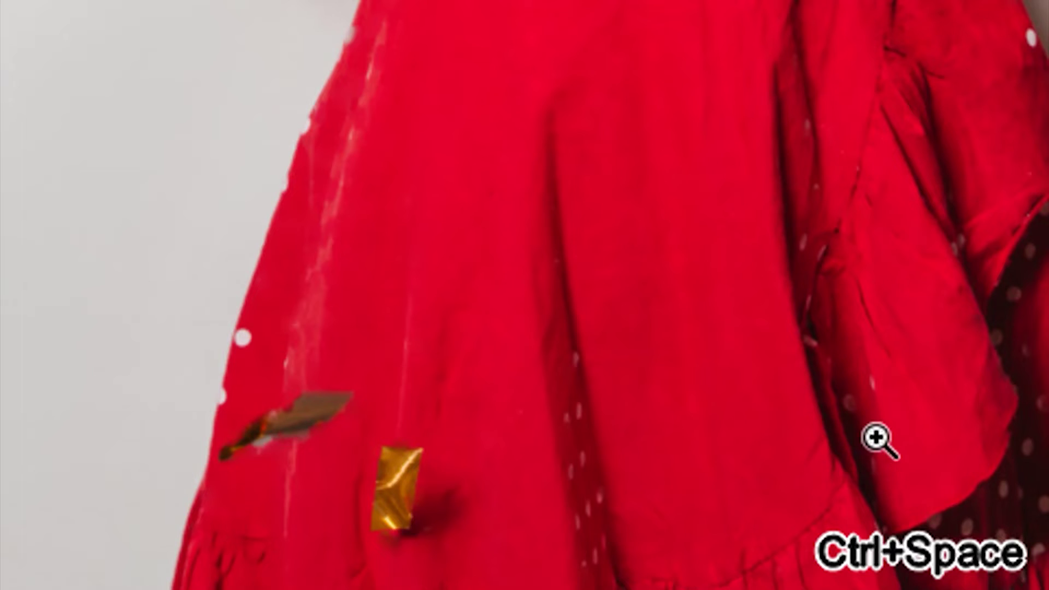
pyautogui.moveTo(876, 437); pyautogui.dragTo(890, 474)
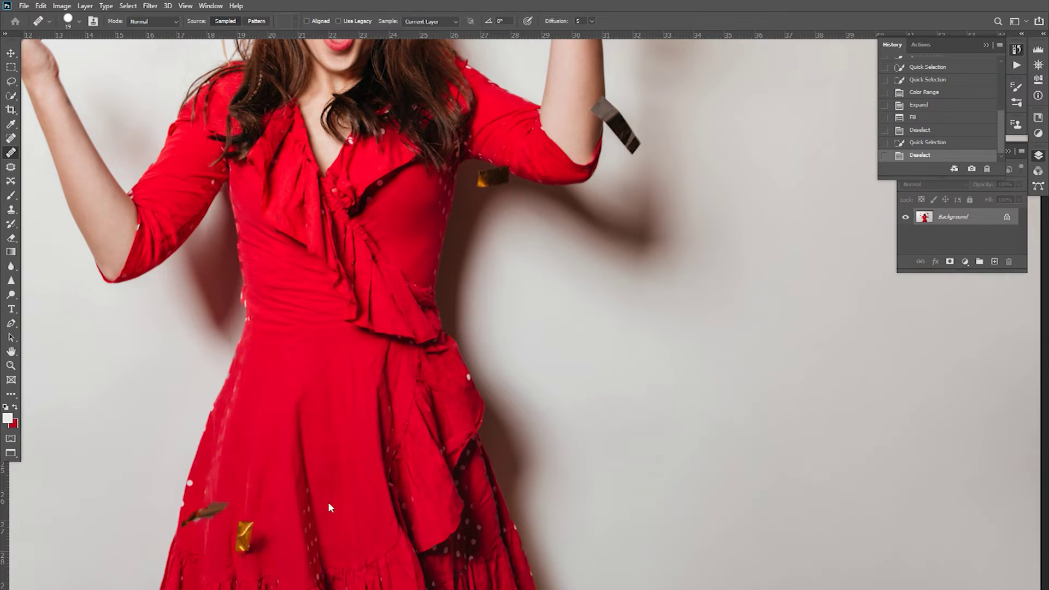
pyautogui.moveTo(341, 512); pyautogui.dragTo(365, 438)
pyautogui.hotkey('ctrl', 'space')
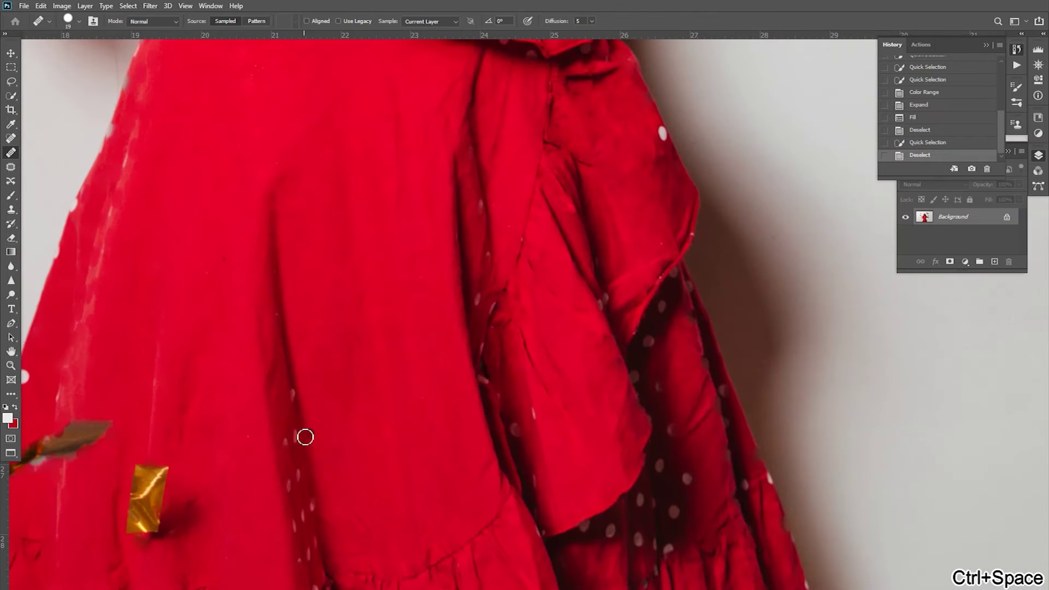
pyautogui.click(295, 444)
pyautogui.click(297, 434)
pyautogui.click(286, 443)
pyautogui.click(292, 420)
pyautogui.click(294, 407)
pyautogui.click(295, 391)
pyautogui.click(295, 409)
pyautogui.click(295, 411)
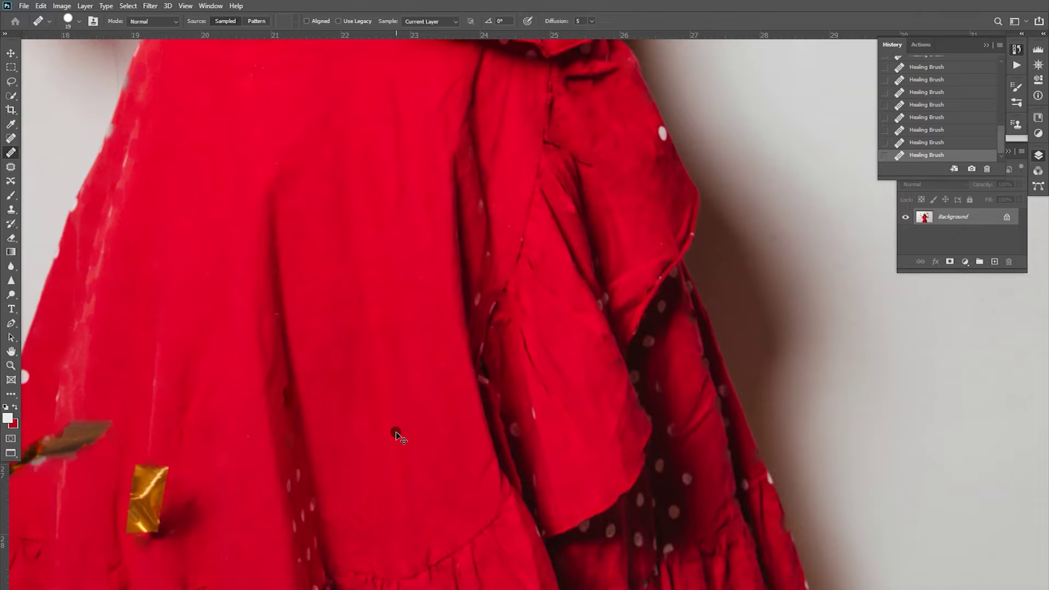
pyautogui.hotkey('ctrl', 'z')
# Remove the remaining dots down the skirt's front fold to the ruffle seam with the Content-Aware Spot Healing Brush
pyautogui.moveTo(338, 466); pyautogui.dragTo(344, 402)
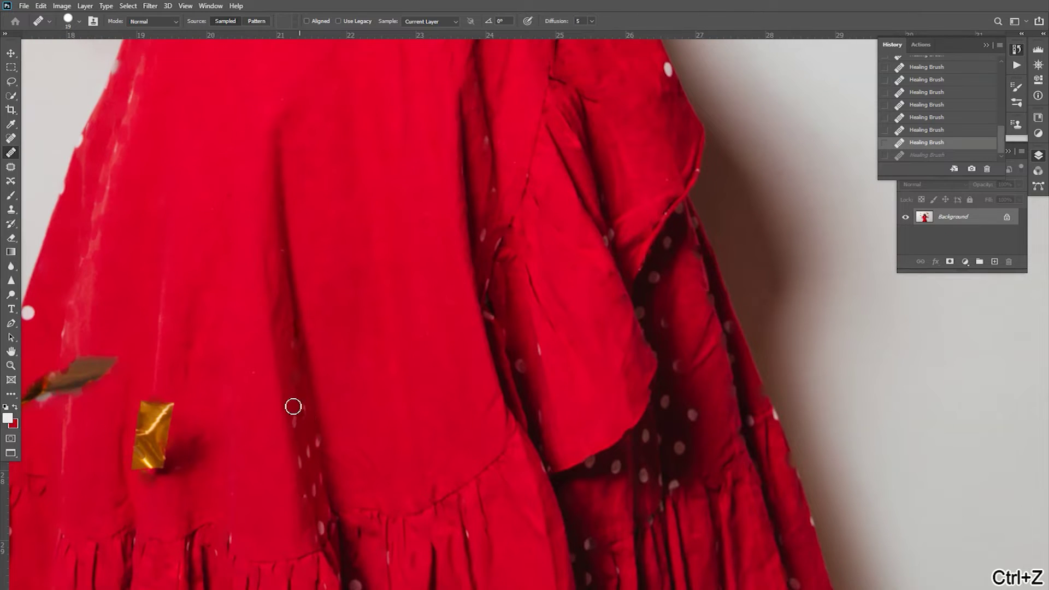
pyautogui.click(10, 139)
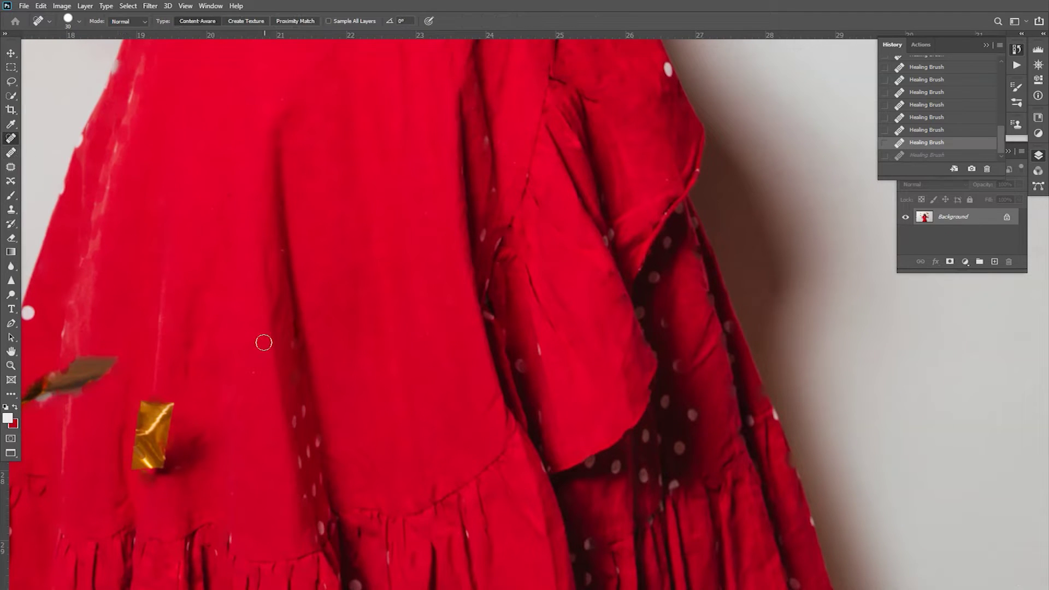
pyautogui.click(292, 421)
pyautogui.click(298, 418)
pyautogui.moveTo(308, 445); pyautogui.dragTo(316, 470)
pyautogui.click(318, 440)
pyautogui.click(306, 422)
pyautogui.click(317, 480)
pyautogui.click(307, 496)
pyautogui.click(321, 522)
# Heal the dots in the dark shaded part of the skirt behind the hanging side ruffle
pyautogui.moveTo(654, 473); pyautogui.dragTo(479, 426)
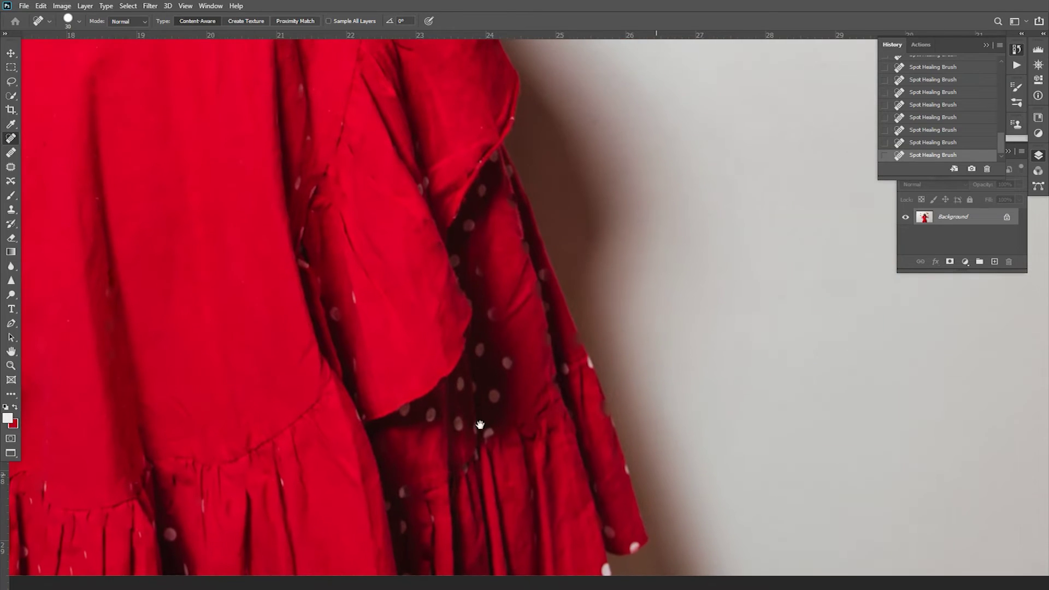
pyautogui.click(581, 337)
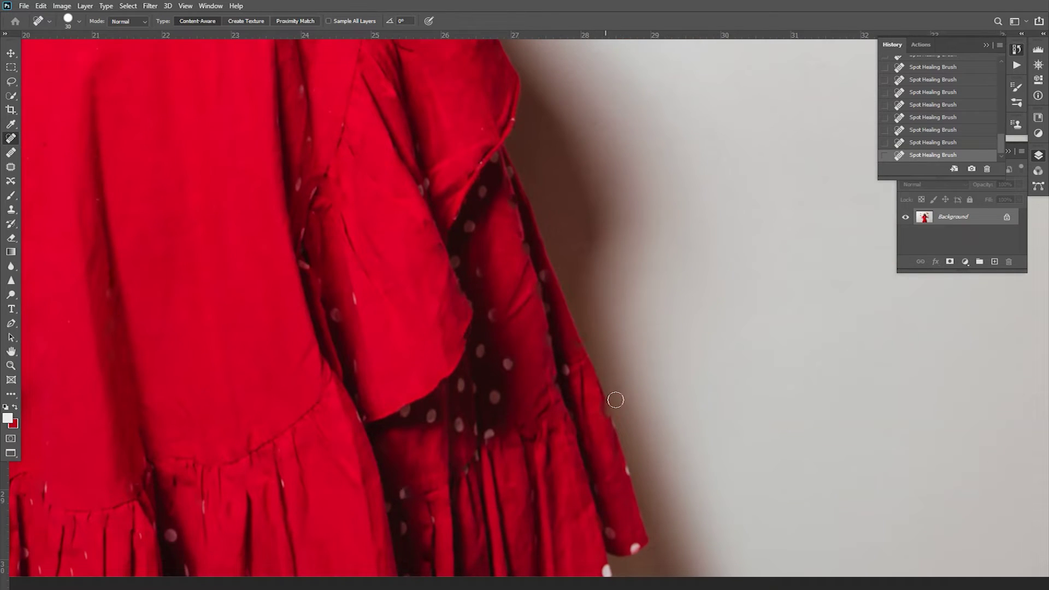
pyautogui.click(460, 382)
pyautogui.click(459, 425)
pyautogui.click(496, 397)
pyautogui.click(507, 367)
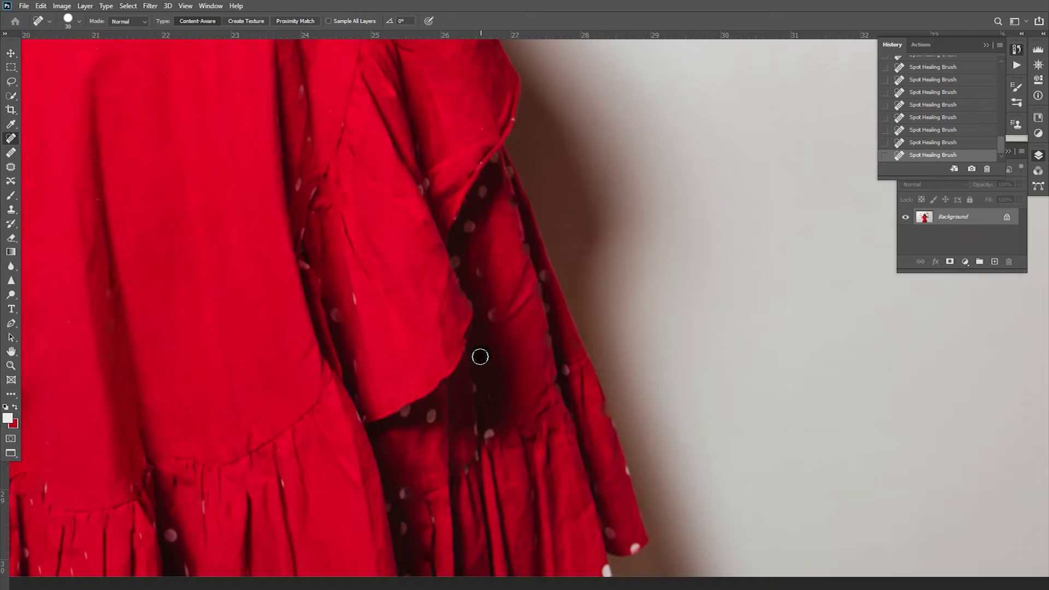
pyautogui.click(475, 268)
pyautogui.click(454, 258)
pyautogui.click(473, 226)
pyautogui.click(481, 192)
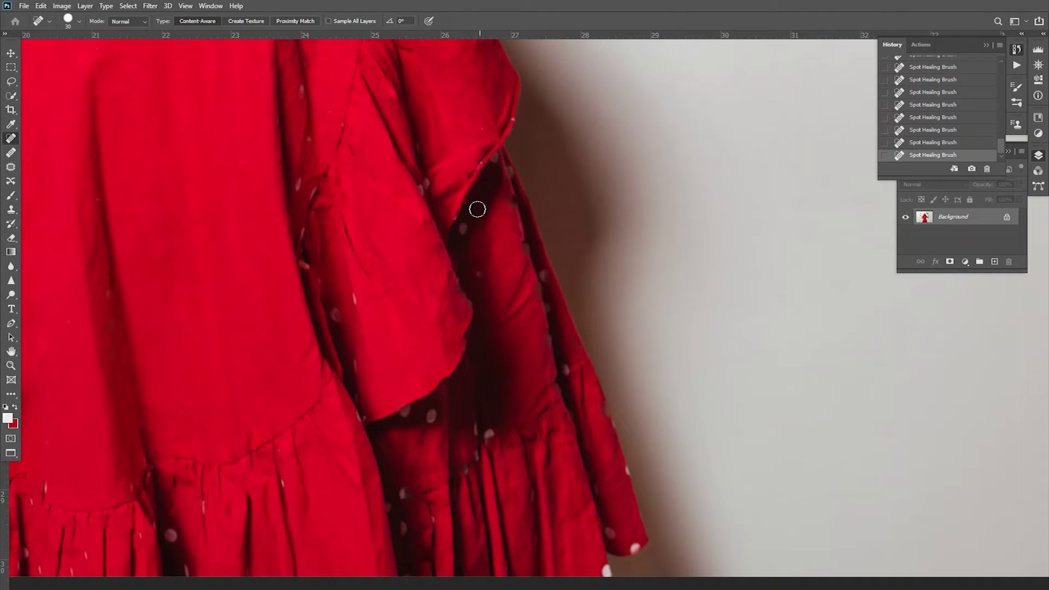
# Heal the dots along the folds and inner edge of the hanging side ruffle
pyautogui.click(427, 182)
pyautogui.moveTo(332, 313); pyautogui.dragTo(355, 385)
pyautogui.click(361, 417)
pyautogui.click(362, 304)
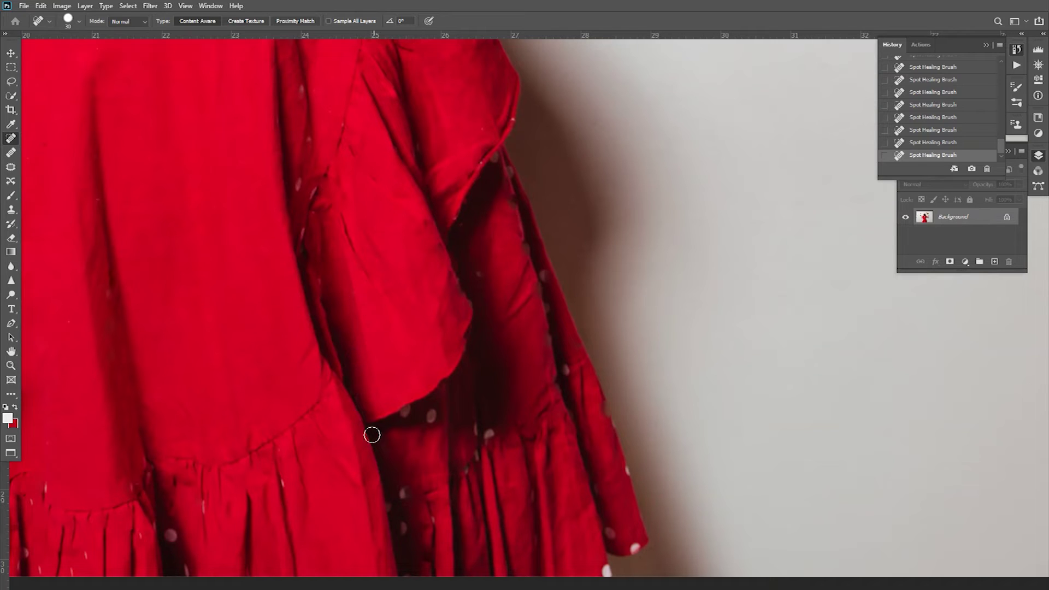
# Heal the leftover dot marks in the gathered ruffle along the front of the skirt's hem
pyautogui.scroll(-3, 370, 433)
pyautogui.hscroll(-1, 370, 433)
pyautogui.moveTo(234, 368); pyautogui.dragTo(234, 384)
pyautogui.moveTo(100, 403); pyautogui.dragTo(354, 459)
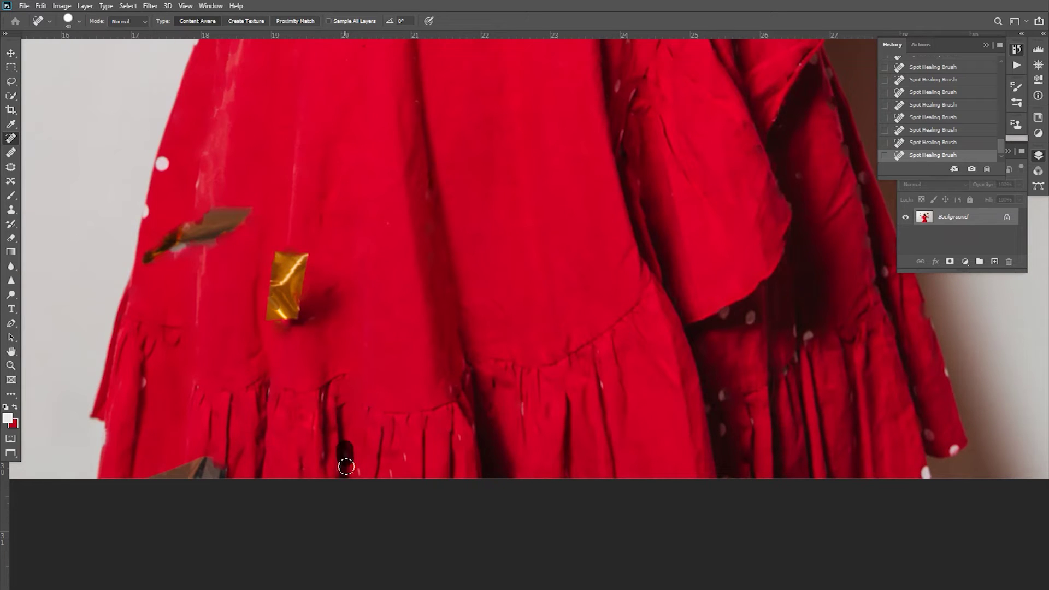
pyautogui.click(405, 456)
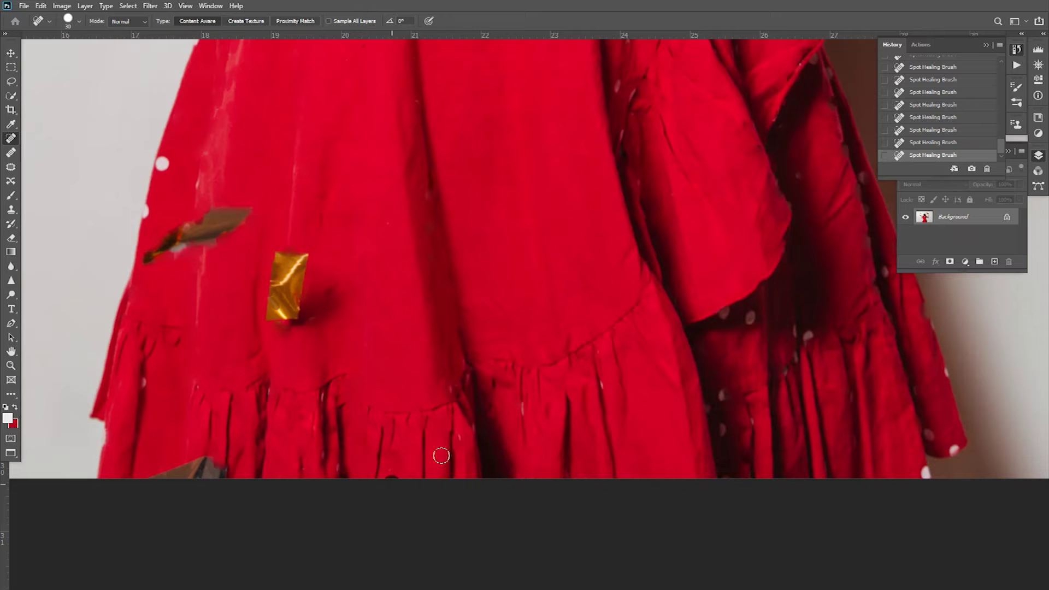
pyautogui.click(463, 435)
# Heal the dots in the shadowed hem gathers beneath the hanging side ruffle
pyautogui.moveTo(699, 399)
pyautogui.mouseDown()
pyautogui.moveTo(321, 417)
pyautogui.moveTo(351, 436)
pyautogui.moveTo(342, 414)
pyautogui.mouseUp()
pyautogui.click(350, 408)
pyautogui.click(356, 325)
pyautogui.moveTo(424, 373); pyautogui.dragTo(415, 391)
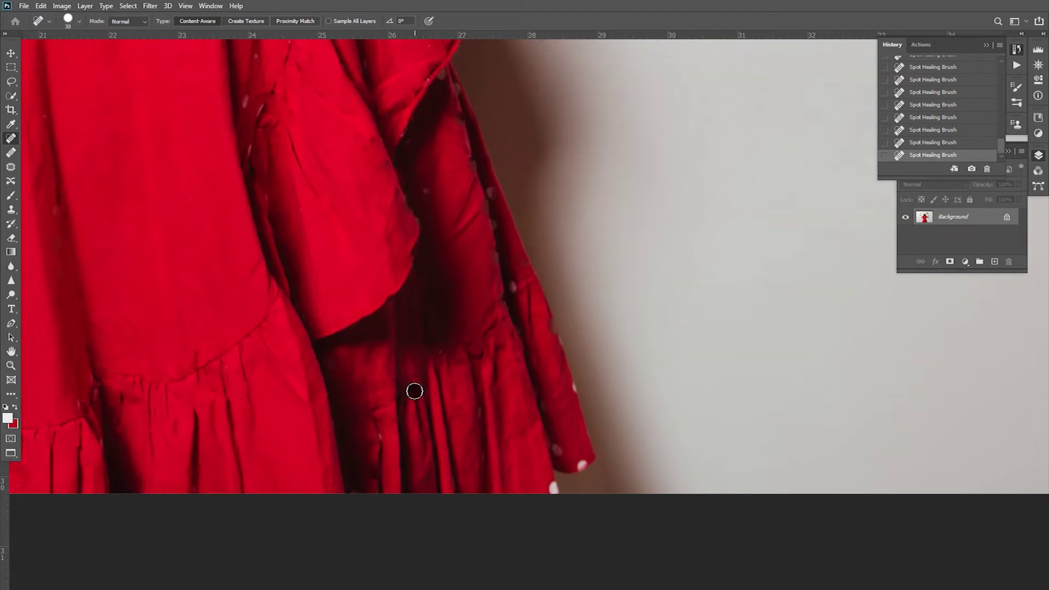
# Heal the dots along the skirt's right outer edge near the hem and undo the last stroke
pyautogui.moveTo(554, 485)
pyautogui.mouseDown()
pyautogui.moveTo(445, 478)
pyautogui.moveTo(391, 494)
pyautogui.mouseUp()
pyautogui.click(431, 415)
pyautogui.moveTo(422, 371); pyautogui.dragTo(410, 345)
pyautogui.click(370, 314)
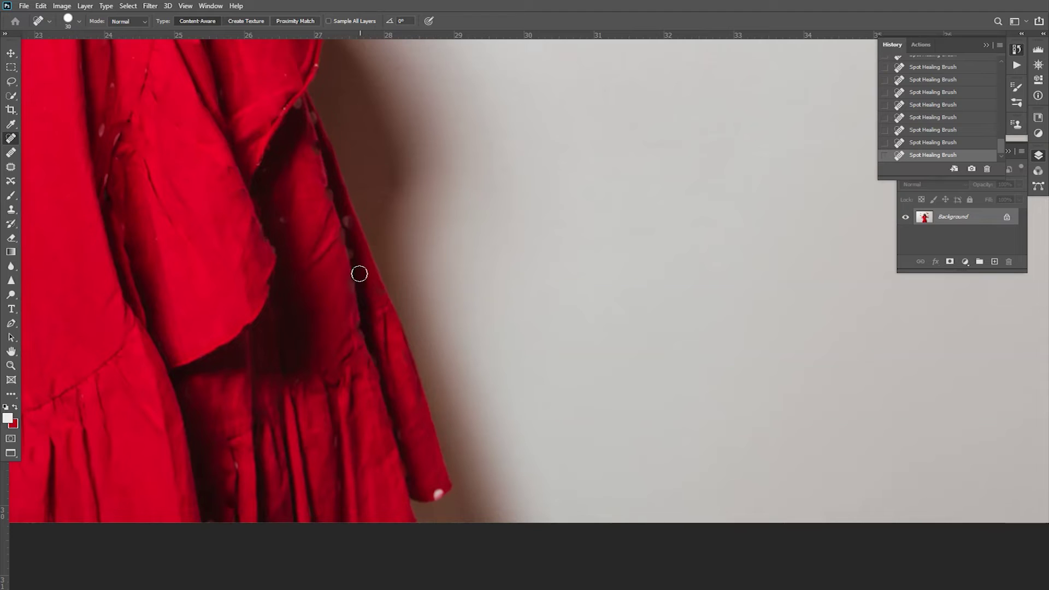
pyautogui.moveTo(346, 221); pyautogui.dragTo(348, 250)
pyautogui.hotkey('ctrl', 'z')
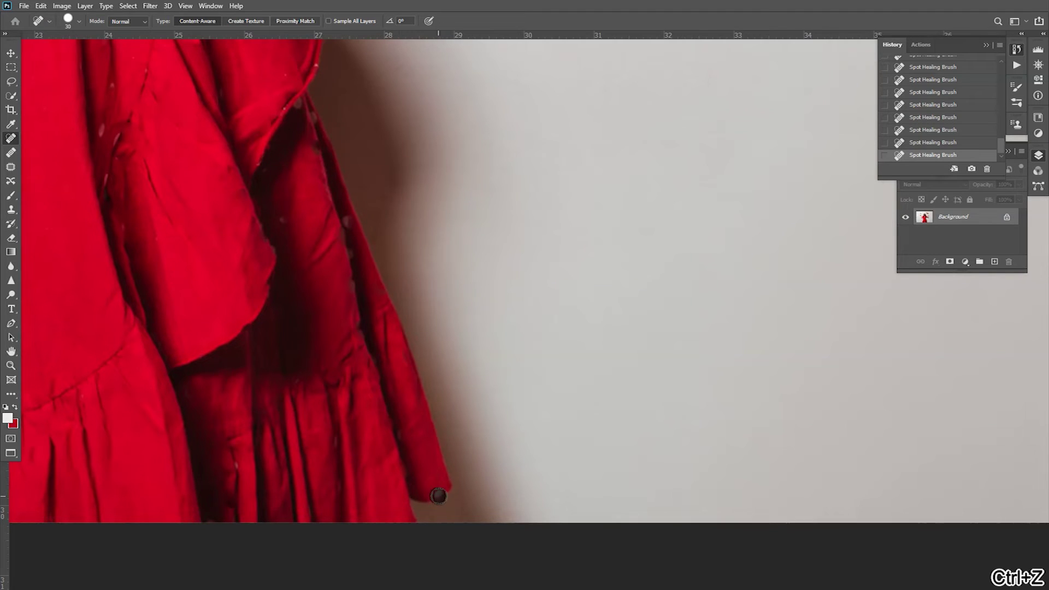
# Heal the remaining dots on the hip ruffle and in the folds and shadow around it
pyautogui.moveTo(377, 346); pyautogui.dragTo(502, 463)
pyautogui.click(495, 456)
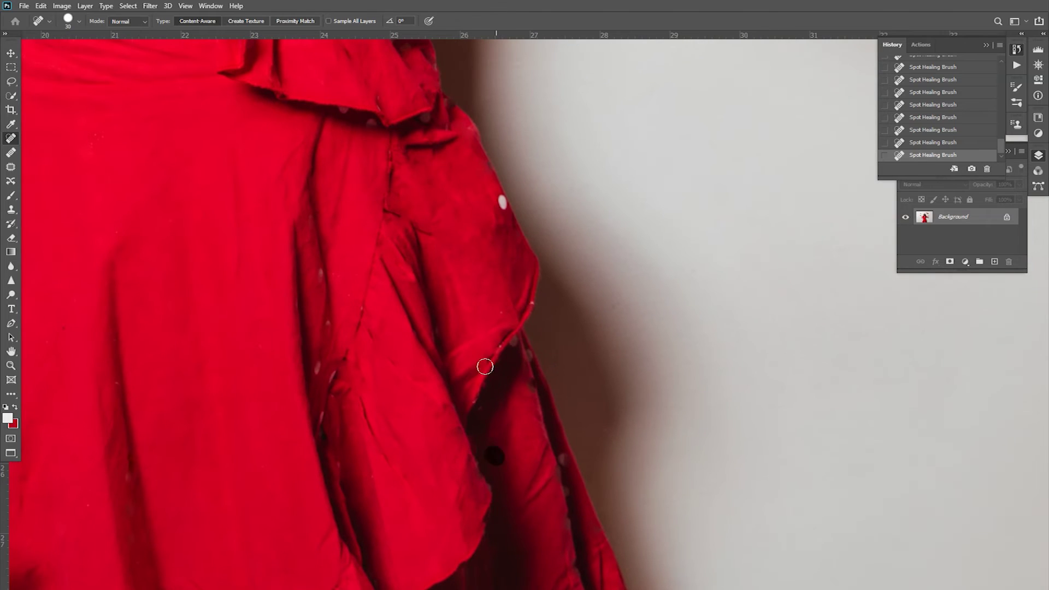
pyautogui.click(321, 273)
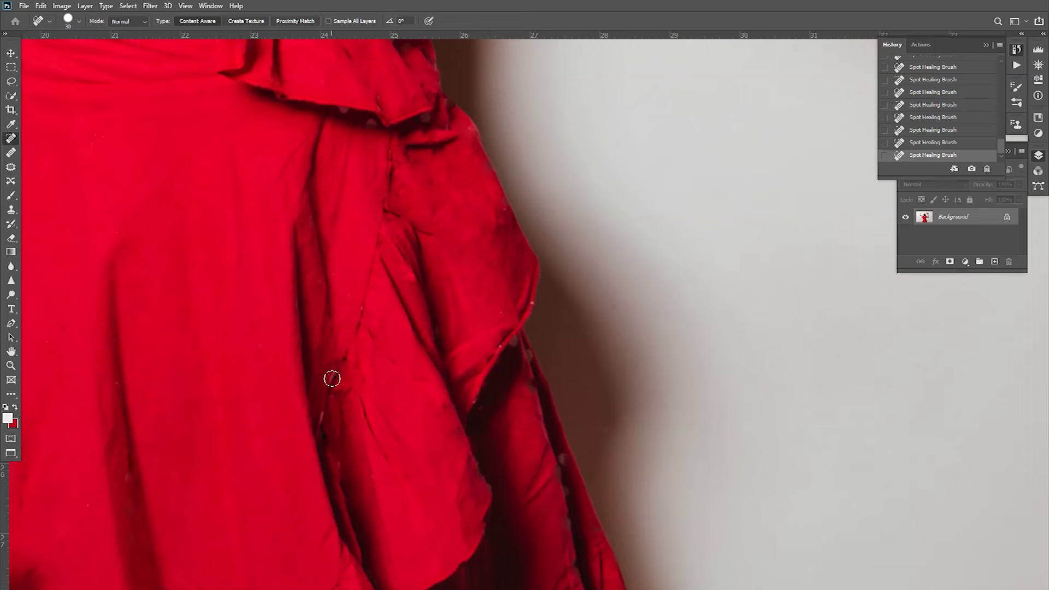
pyautogui.click(321, 414)
pyautogui.click(527, 302)
pyautogui.click(529, 352)
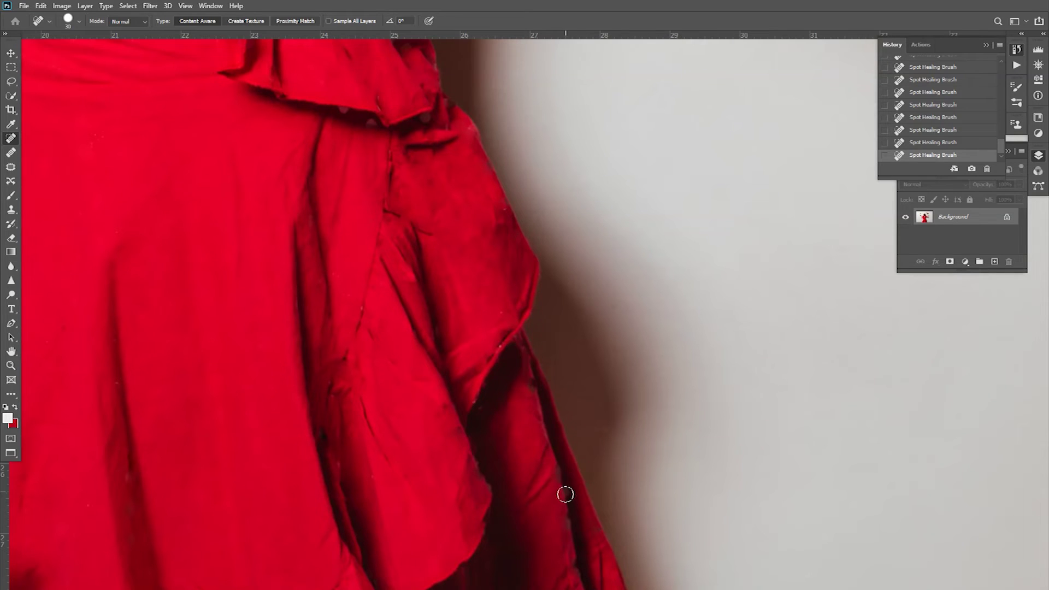
# Heal the dots along the right side edge of the bodice and the left edge of the waist
pyautogui.moveTo(377, 226); pyautogui.dragTo(494, 470)
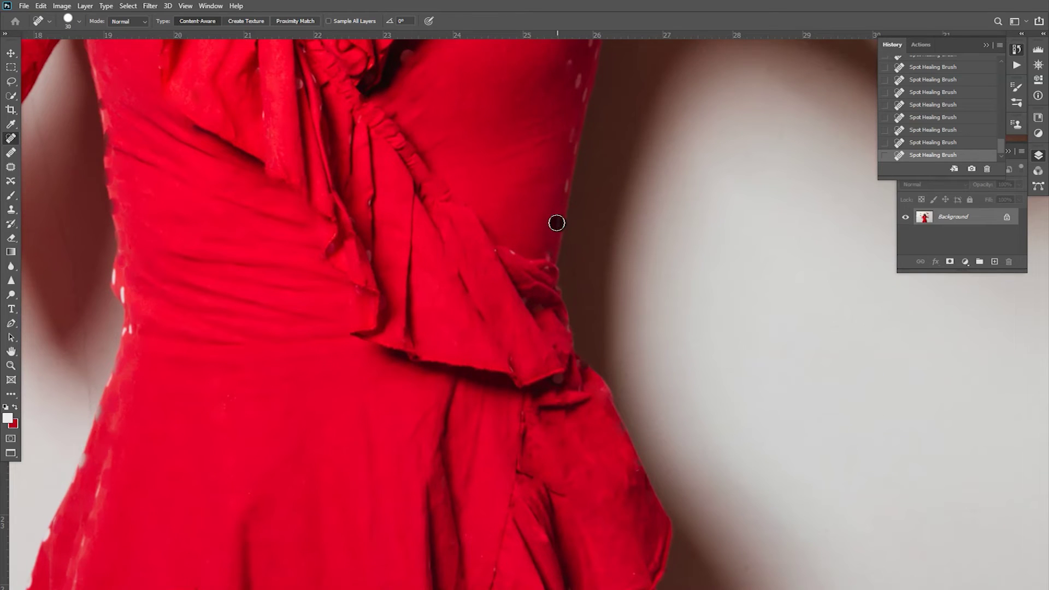
pyautogui.click(562, 187)
pyautogui.moveTo(536, 302); pyautogui.dragTo(544, 408)
pyautogui.moveTo(135, 383); pyautogui.dragTo(354, 374)
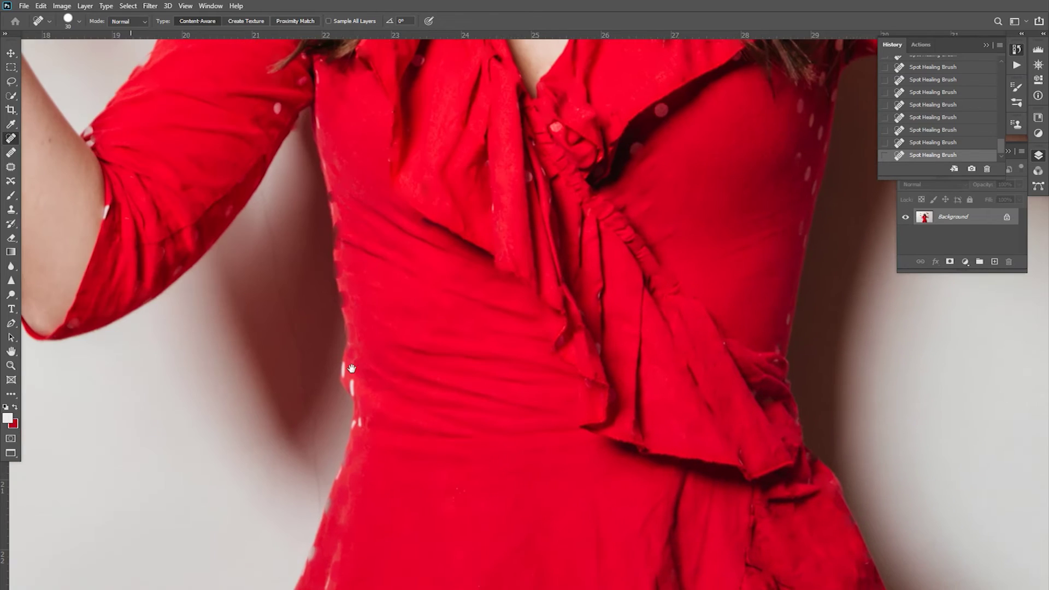
pyautogui.click(359, 417)
pyautogui.click(342, 364)
# Heal the dots and pale nicks along the skirt's left outer edge between the waist and the dark confetti piece
pyautogui.moveTo(375, 475); pyautogui.dragTo(490, 253)
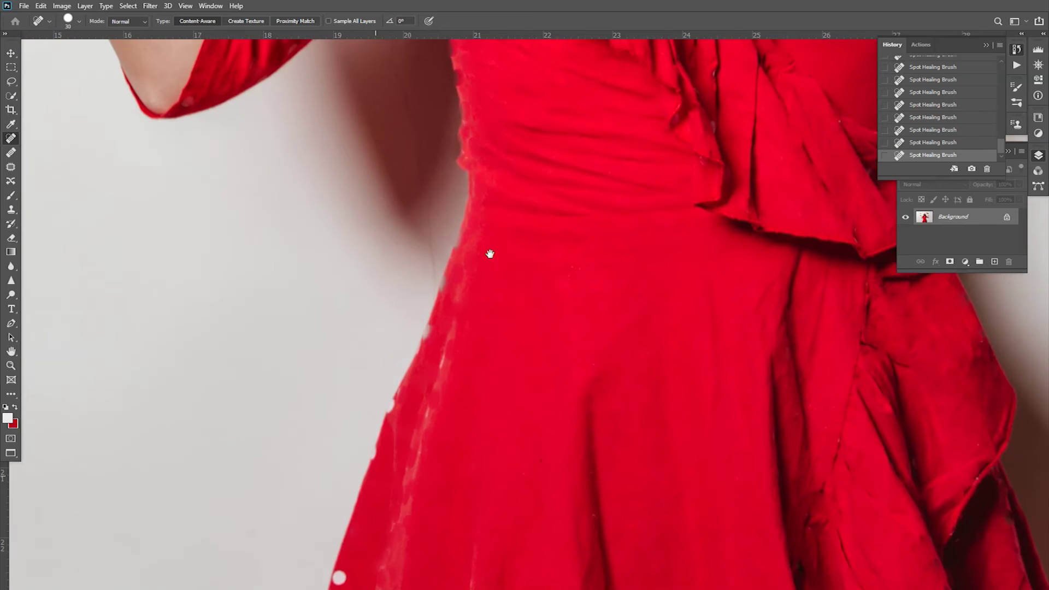
pyautogui.moveTo(452, 343)
pyautogui.mouseDown()
pyautogui.moveTo(434, 411)
pyautogui.moveTo(485, 252)
pyautogui.moveTo(464, 292)
pyautogui.mouseUp()
pyautogui.moveTo(468, 243); pyautogui.dragTo(471, 211)
pyautogui.moveTo(420, 423); pyautogui.dragTo(427, 383)
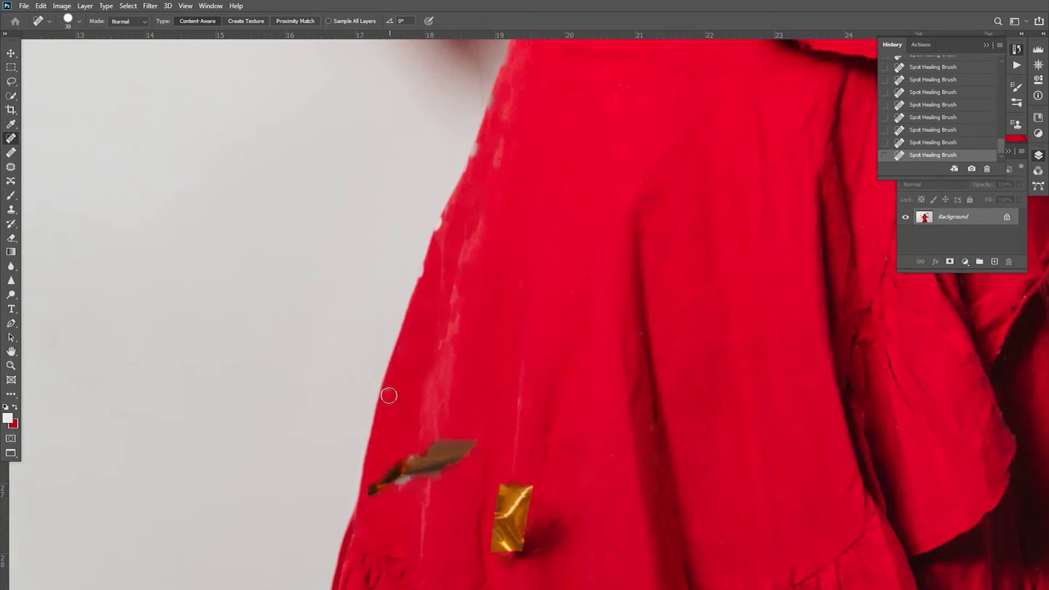
pyautogui.scroll(3, 380, 394)
pyautogui.click(425, 385)
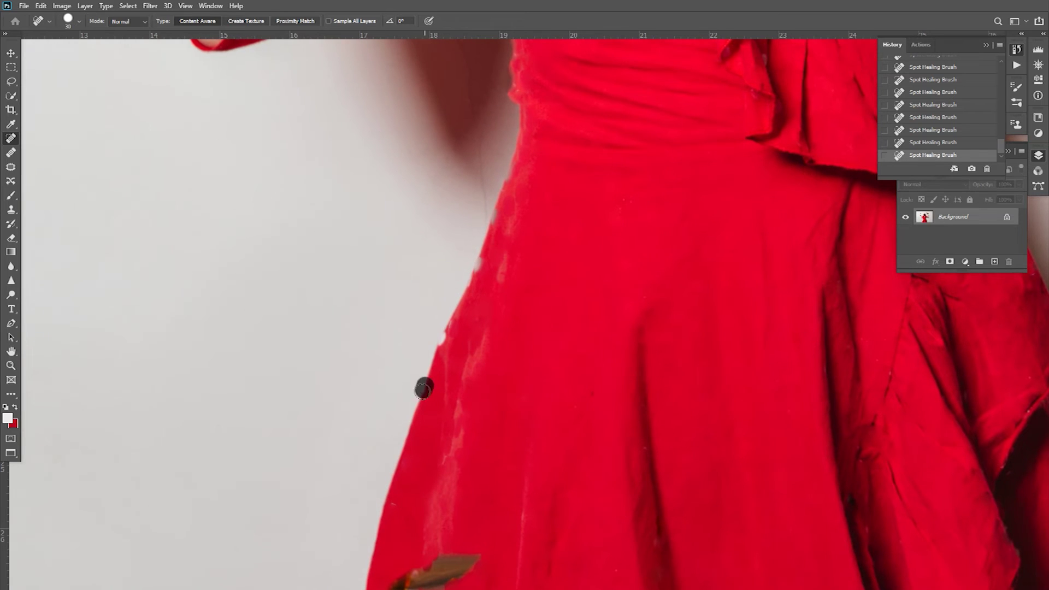
pyautogui.moveTo(441, 345); pyautogui.dragTo(452, 313)
pyautogui.moveTo(472, 268); pyautogui.dragTo(484, 245)
pyautogui.moveTo(478, 274); pyautogui.dragTo(484, 264)
pyautogui.moveTo(497, 225)
pyautogui.mouseDown()
pyautogui.moveTo(466, 330)
pyautogui.moveTo(464, 311)
pyautogui.moveTo(476, 384)
pyautogui.mouseUp()
# Try to smooth the left edge of the waist with the Spot Healing Brush and undo the latest strokes
pyautogui.scroll(5, 465, 306)
pyautogui.moveTo(473, 347); pyautogui.dragTo(469, 386)
pyautogui.hotkey('ctrl', 'z')
pyautogui.hotkey('ctrl', 'z')
pyautogui.hotkey('ctrl', 'z')
pyautogui.hotkey('ctrl', 'z')
pyautogui.hotkey('ctrl', 'z')
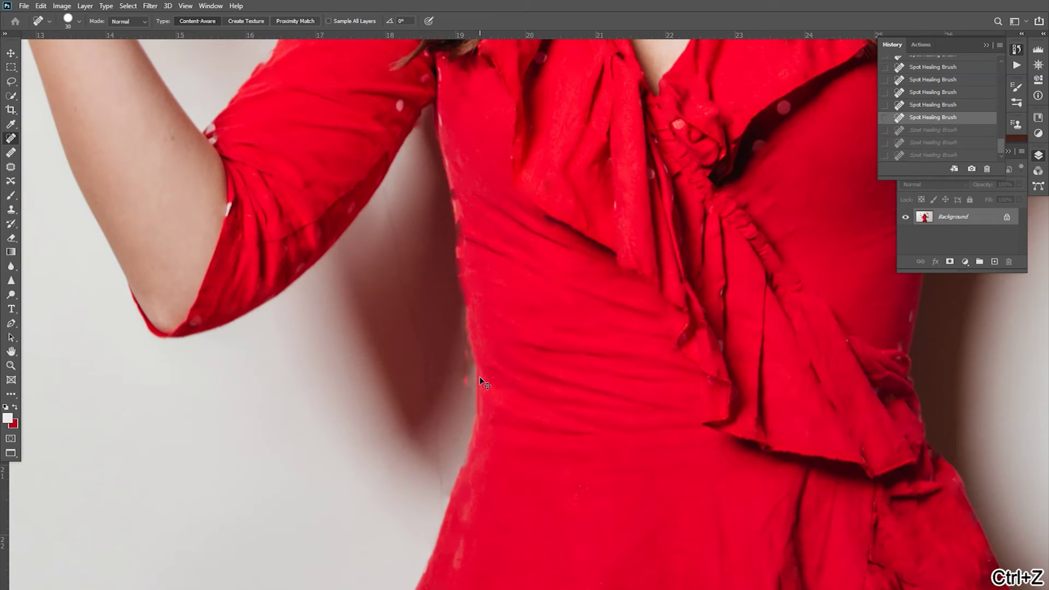
pyautogui.hotkey('ctrl', 'z')
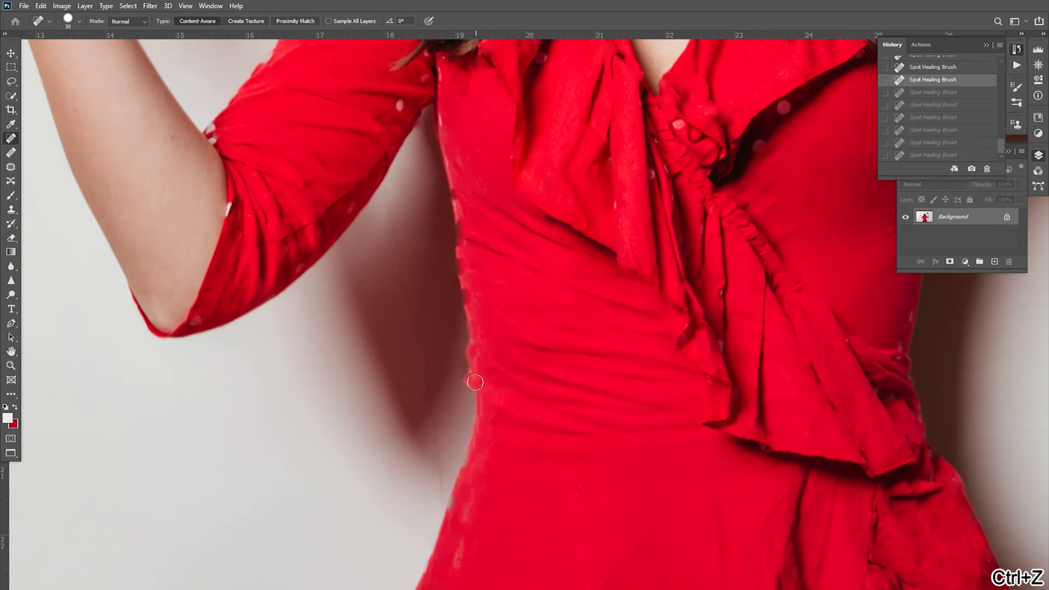
# Smooth the dotted left side edge of the bodice down to the waist with the Spot Healing Brush
pyautogui.moveTo(469, 385); pyautogui.dragTo(467, 314)
pyautogui.moveTo(456, 237); pyautogui.dragTo(474, 413)
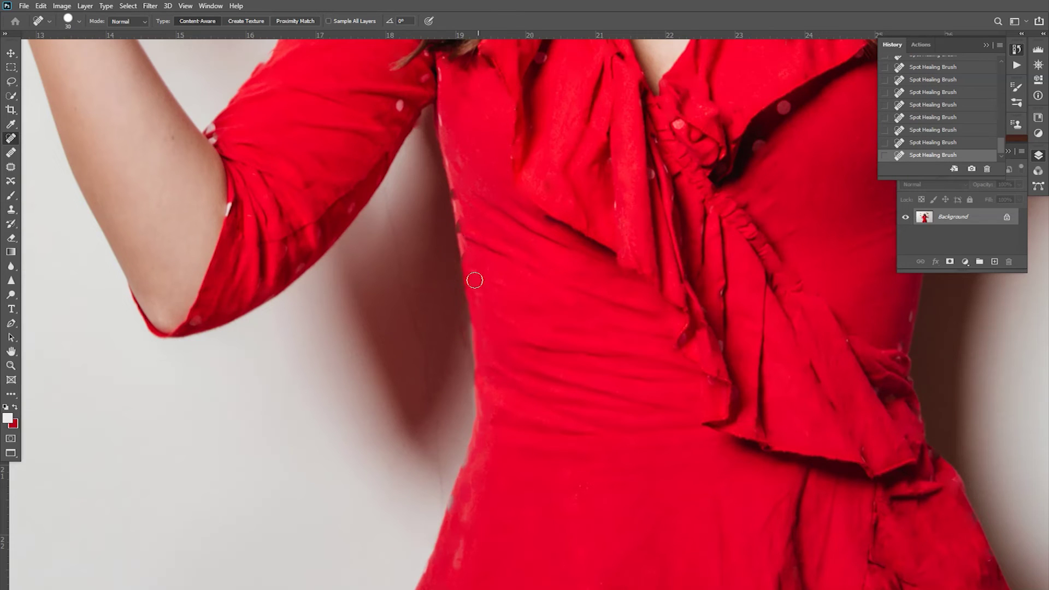
pyautogui.moveTo(472, 274); pyautogui.dragTo(490, 392)
pyautogui.moveTo(467, 286); pyautogui.dragTo(481, 405)
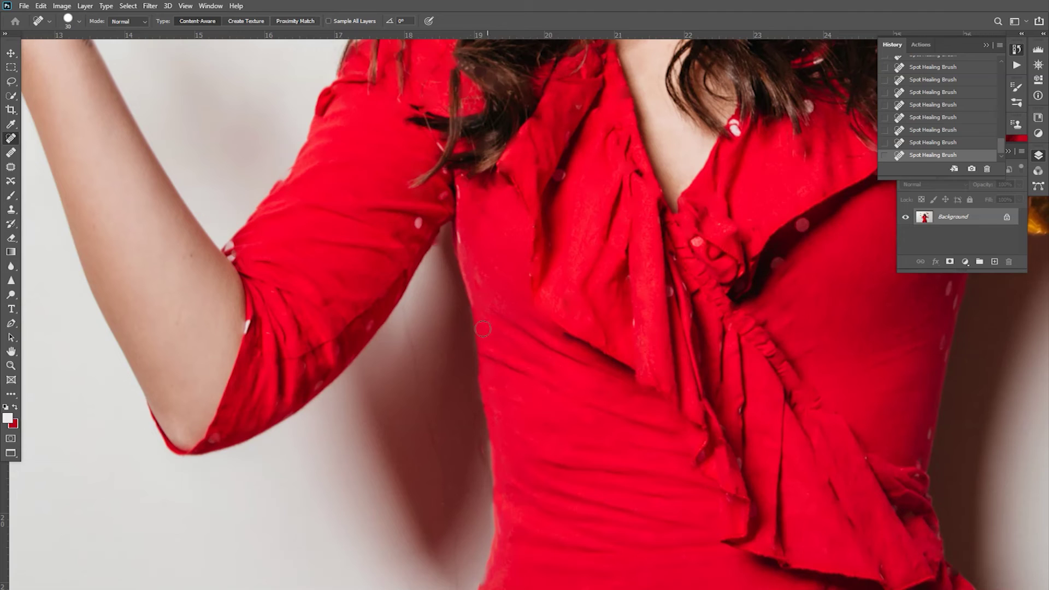
# Heal the dots at the bodice's upper left edge and on the left sleeve, including the sleeve's edge at the elbow
pyautogui.click(461, 239)
pyautogui.click(421, 223)
pyautogui.moveTo(234, 246); pyautogui.dragTo(229, 267)
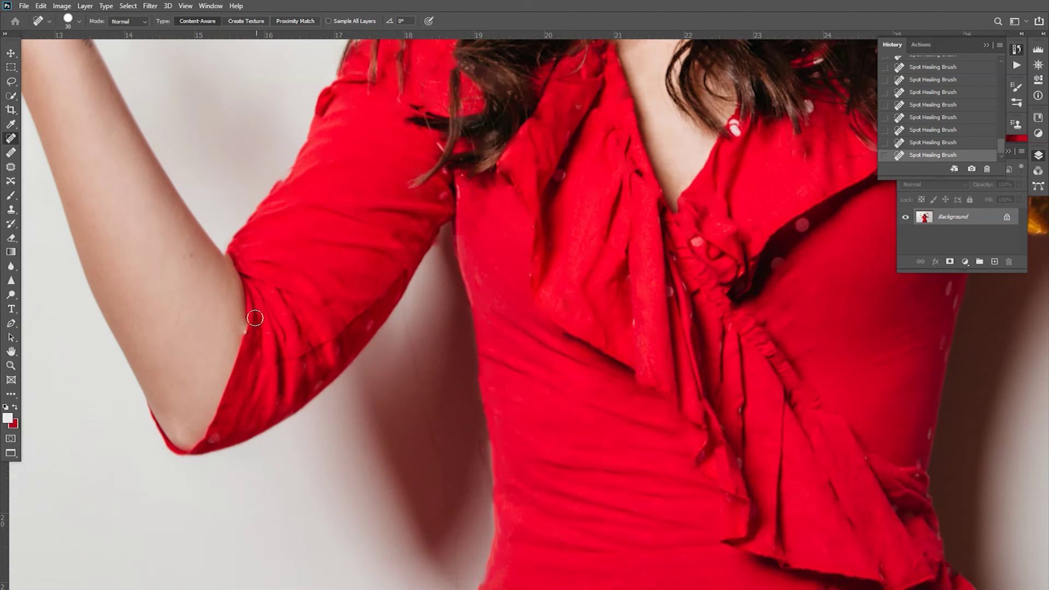
pyautogui.moveTo(441, 196); pyautogui.dragTo(440, 146)
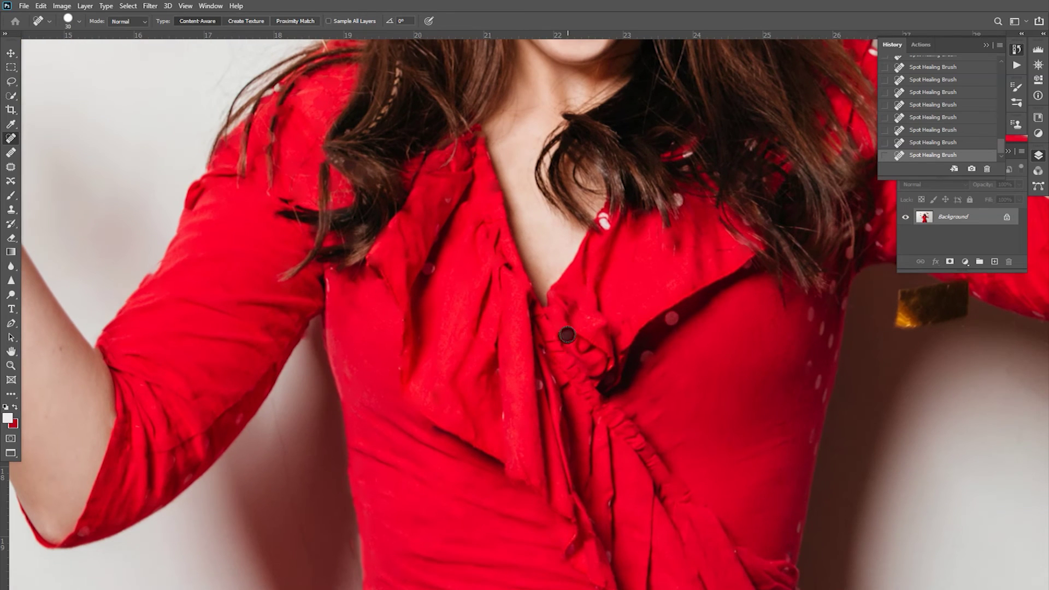
# Heal the dots on the neckline knot and the ruffle beside it, and along the bodice's right side edge below the armpit
pyautogui.click(566, 334)
pyautogui.click(668, 317)
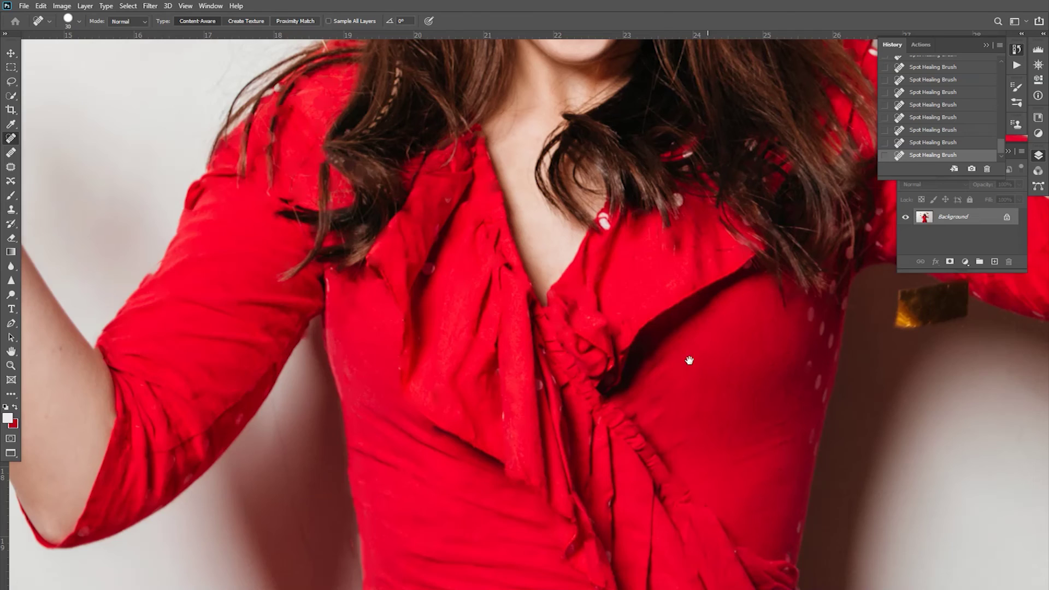
pyautogui.moveTo(689, 360); pyautogui.dragTo(443, 378)
pyautogui.moveTo(571, 327)
pyautogui.mouseDown()
pyautogui.moveTo(569, 350)
pyautogui.moveTo(587, 360)
pyautogui.mouseUp()
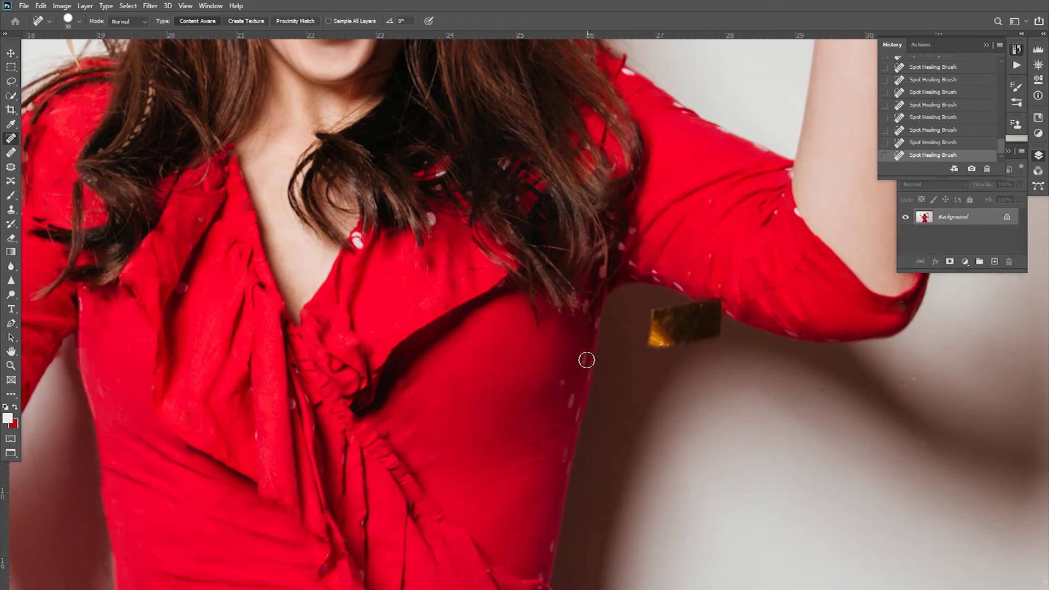
pyautogui.click(572, 399)
pyautogui.click(589, 376)
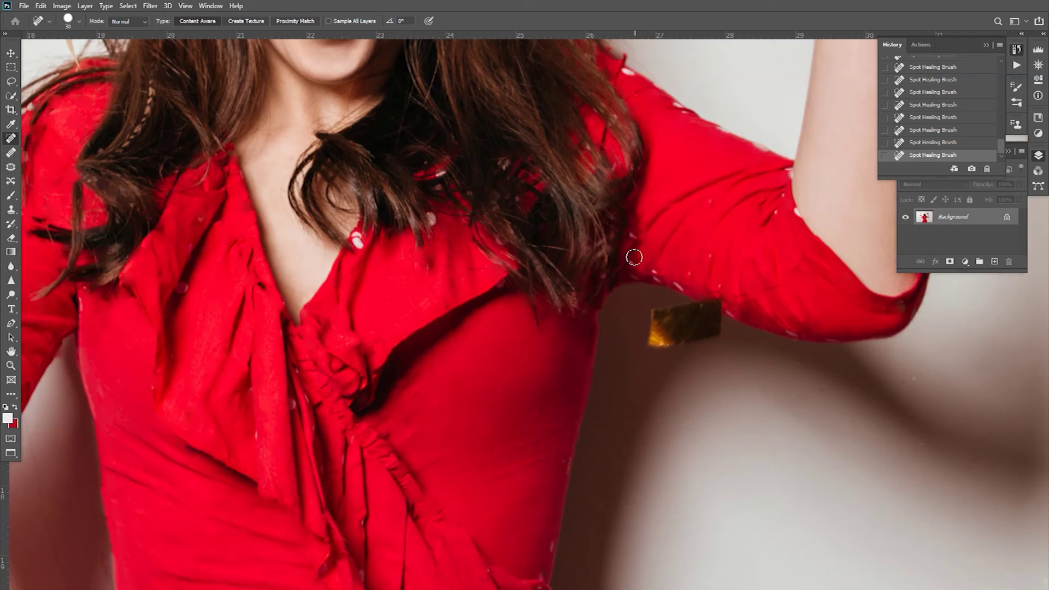
# Heal the dots on the lower part of the right sleeve, from above the gold confetti piece to the armpit
pyautogui.click(721, 255)
pyautogui.click(717, 281)
pyautogui.click(686, 287)
pyautogui.click(663, 278)
pyautogui.moveTo(631, 262); pyautogui.dragTo(631, 237)
# Heal the dots on the collar ruffle under the hair ends and in the centre folds of the bodice
pyautogui.moveTo(430, 213); pyautogui.dragTo(431, 228)
pyautogui.moveTo(362, 235); pyautogui.dragTo(354, 253)
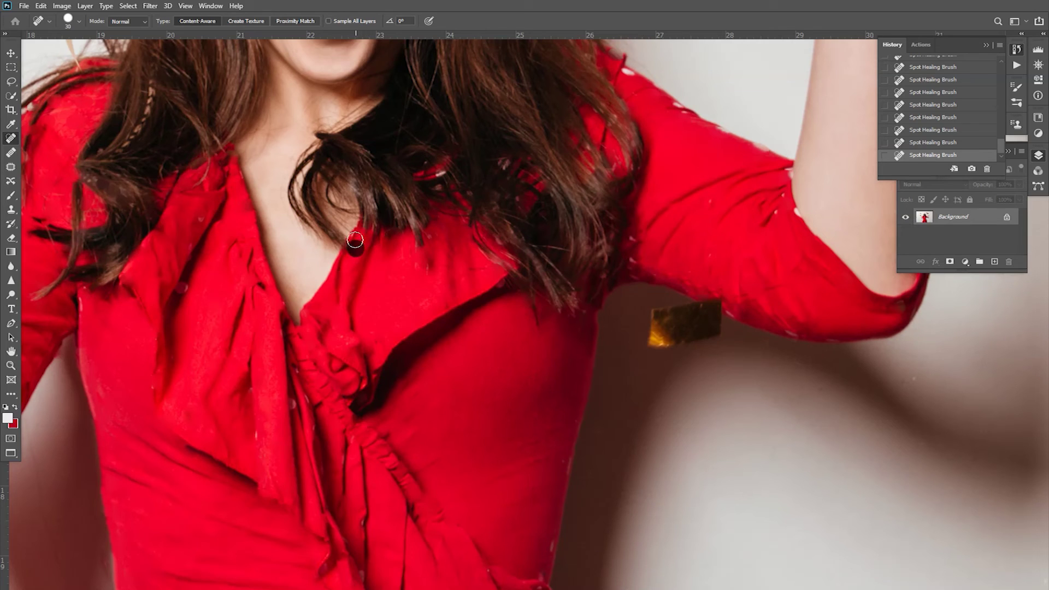
pyautogui.moveTo(530, 348); pyautogui.dragTo(627, 262)
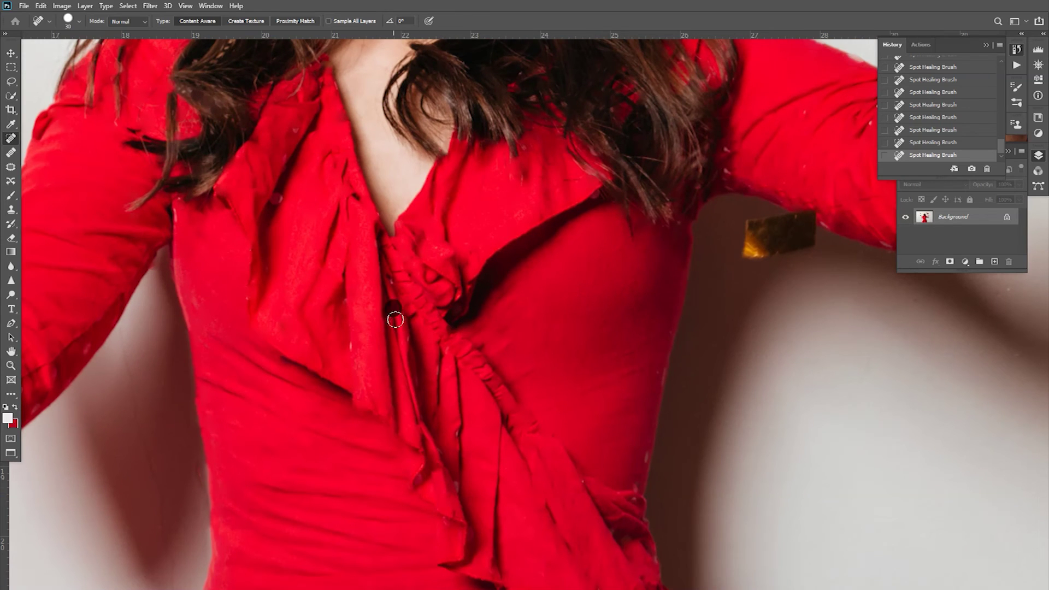
pyautogui.moveTo(556, 467); pyautogui.dragTo(532, 440)
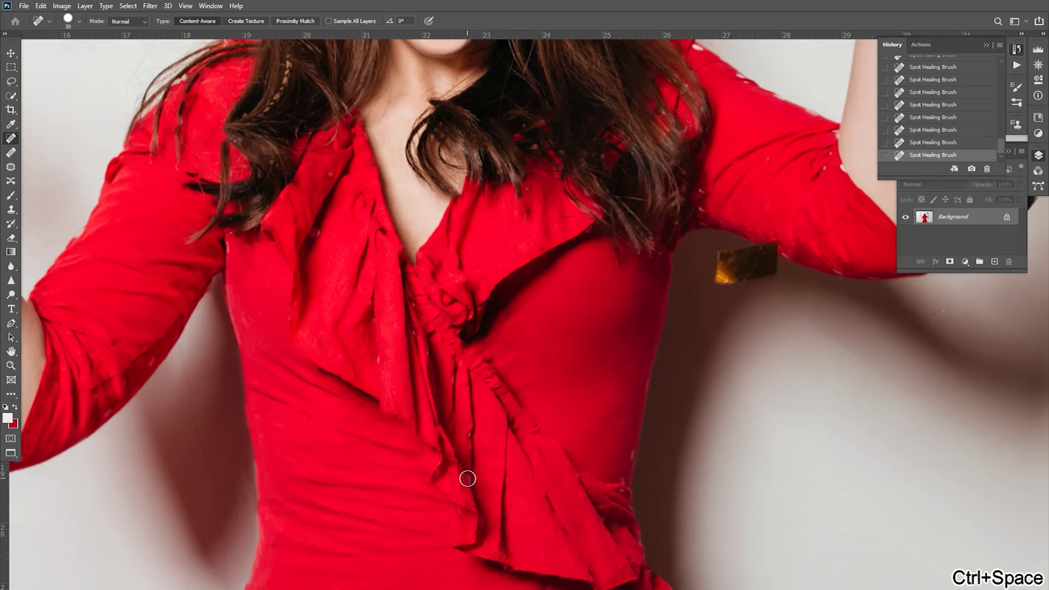
# Heal the pale dots along the upper edge of the right sleeve from the shoulder toward the elbow, undoing unwanted strokes
pyautogui.moveTo(710, 202); pyautogui.dragTo(499, 419)
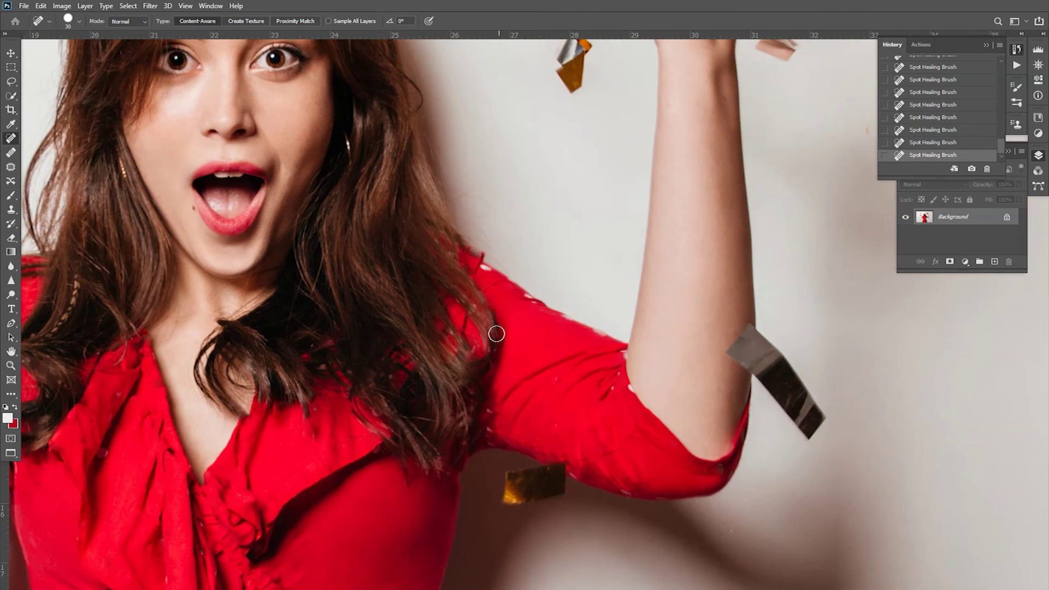
pyautogui.moveTo(493, 320); pyautogui.dragTo(480, 270)
pyautogui.moveTo(542, 306); pyautogui.dragTo(630, 347)
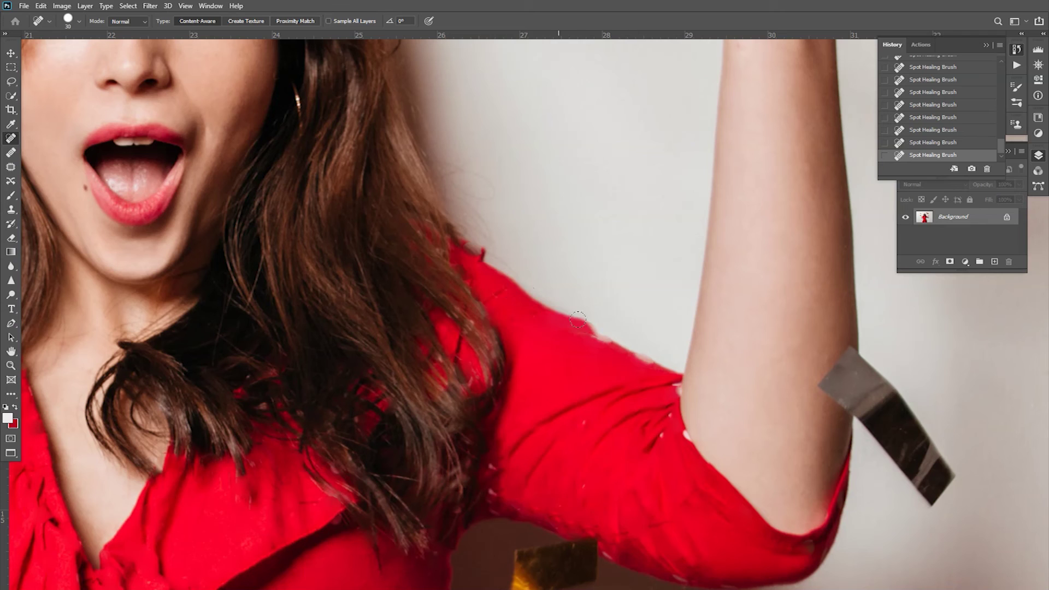
pyautogui.hotkey('ctrl', 'z')
pyautogui.hotkey('ctrl', 'z')
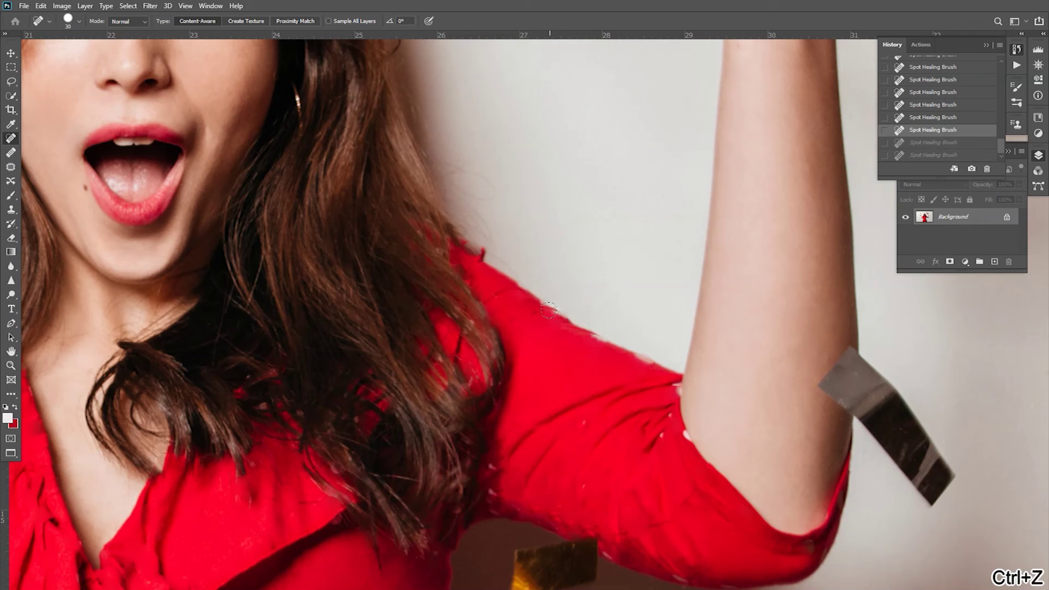
pyautogui.click(549, 311)
pyautogui.moveTo(567, 316); pyautogui.dragTo(617, 348)
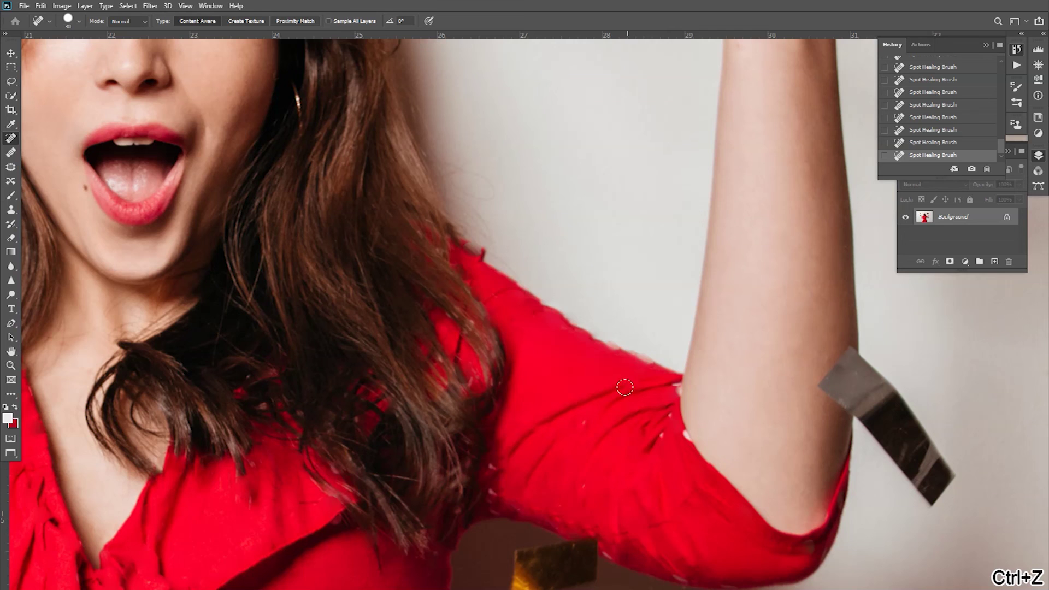
pyautogui.hotkey('ctrl', 'z')
# Heal the white dots at the right sleeve's cuff near the elbow and the small specks across its folds
pyautogui.click(658, 429)
pyautogui.click(682, 389)
pyautogui.moveTo(514, 466)
pyautogui.mouseDown()
pyautogui.moveTo(545, 372)
pyautogui.moveTo(606, 429)
pyautogui.moveTo(638, 441)
pyautogui.mouseUp()
pyautogui.moveTo(572, 402); pyautogui.dragTo(647, 443)
pyautogui.moveTo(704, 474); pyautogui.dragTo(725, 484)
pyautogui.moveTo(728, 485); pyautogui.dragTo(740, 486)
pyautogui.moveTo(469, 281); pyautogui.dragTo(409, 289)
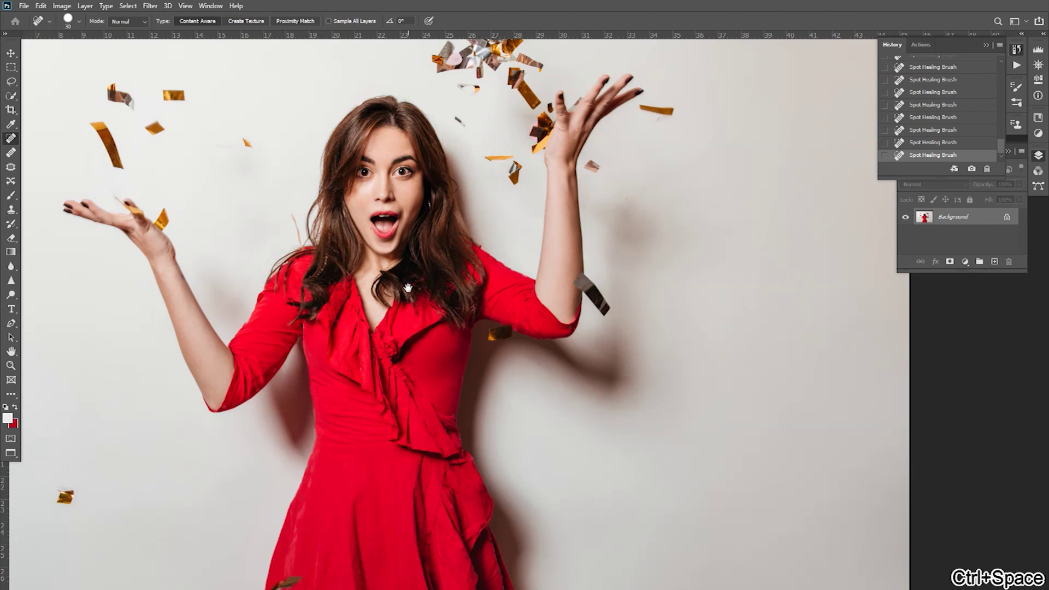
pyautogui.moveTo(520, 448); pyautogui.dragTo(551, 297)
pyautogui.moveTo(319, 382); pyautogui.dragTo(298, 407)
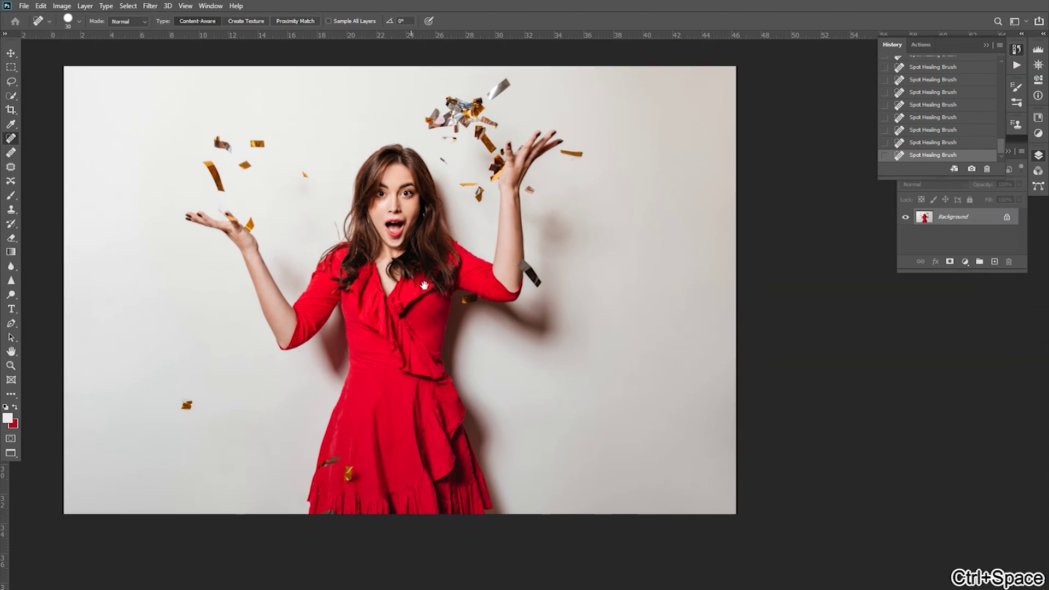
pyautogui.moveTo(510, 327); pyautogui.dragTo(522, 329)
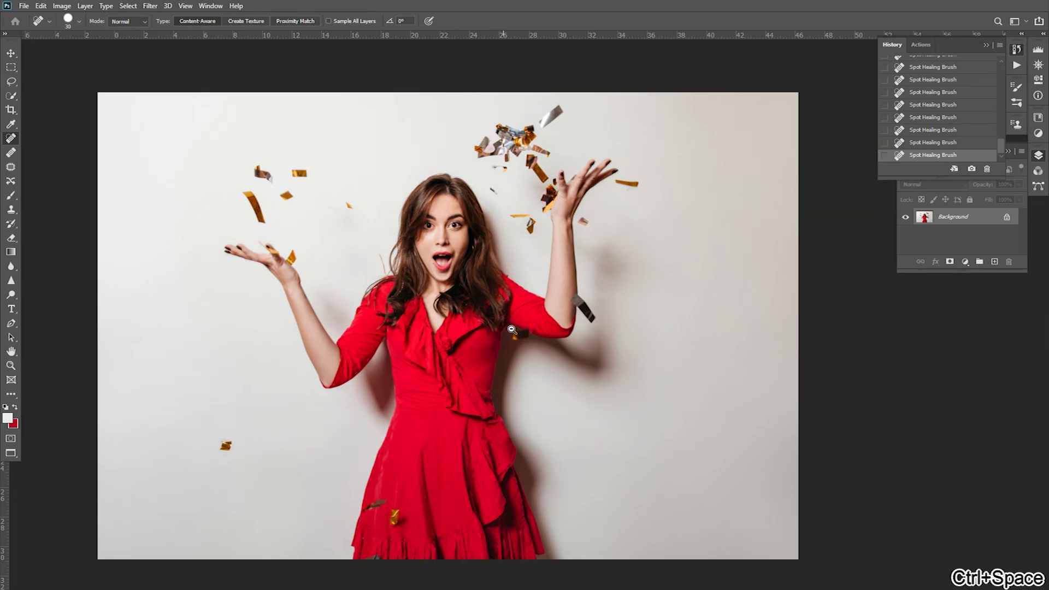